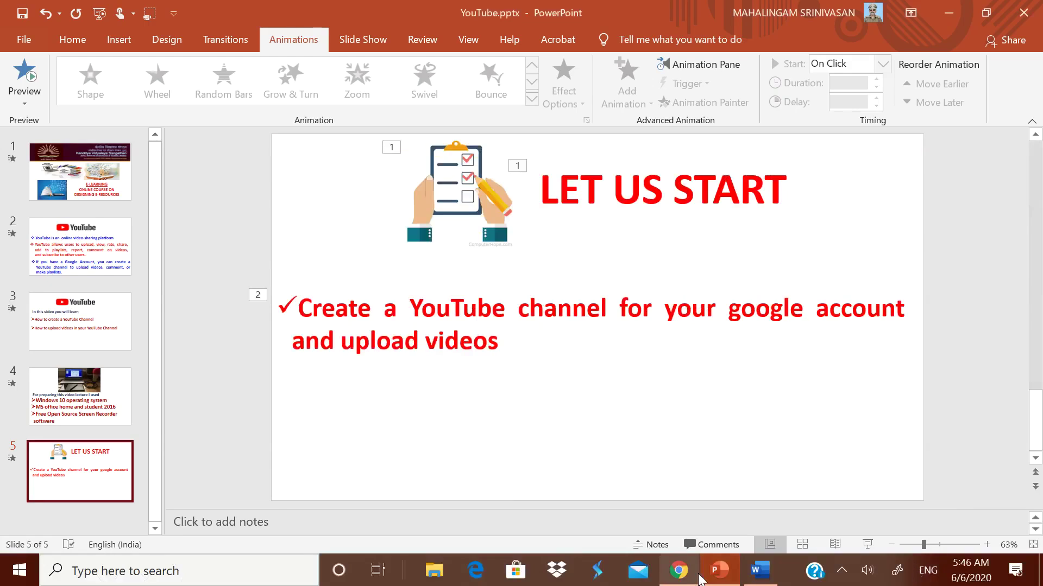
# Choose the online course Google account, enter its password and finish signing in to YouTube.
pyautogui.click(689, 578)
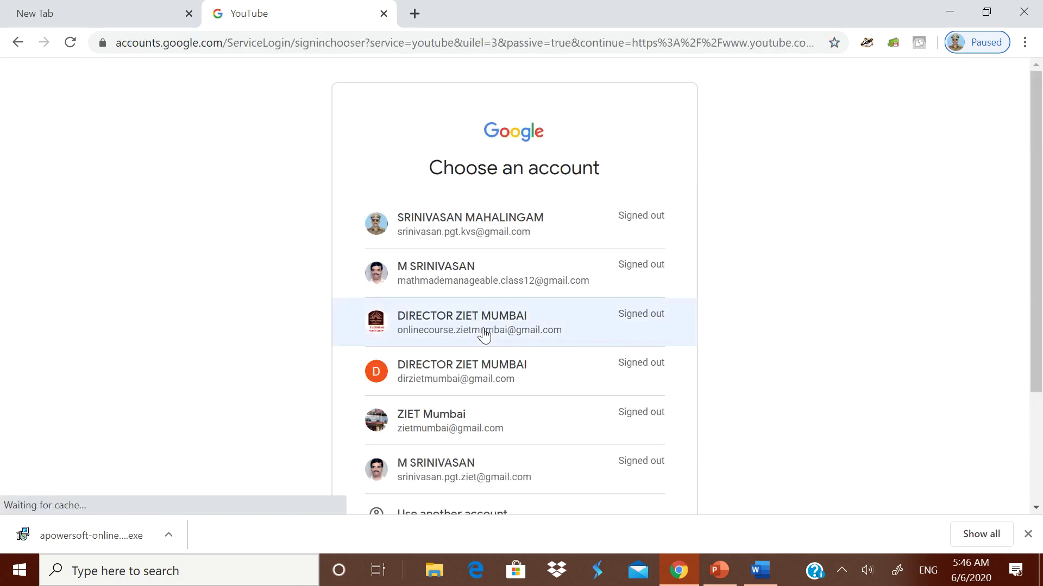
pyautogui.click(482, 331)
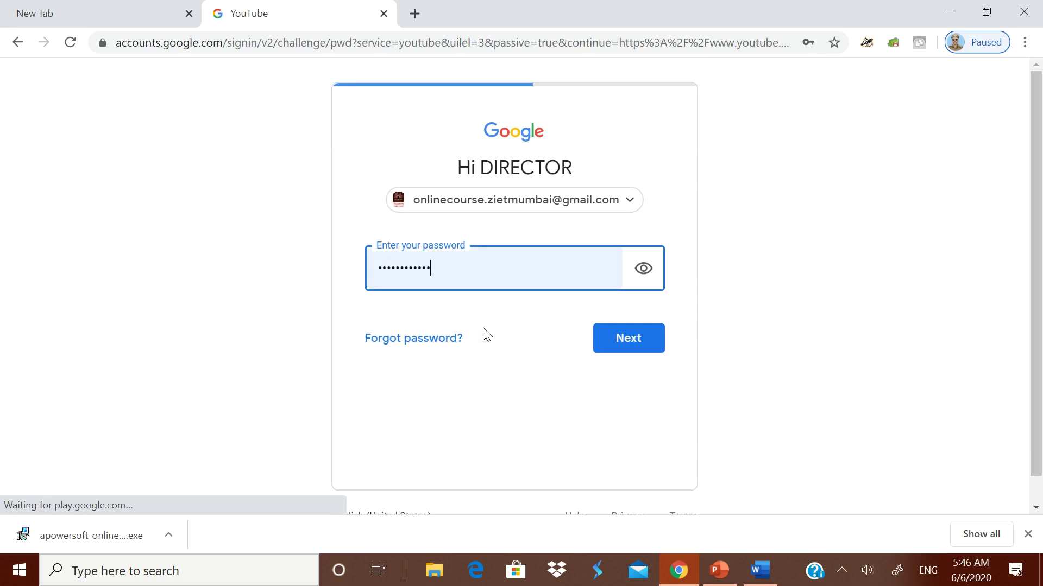
pyautogui.click(625, 347)
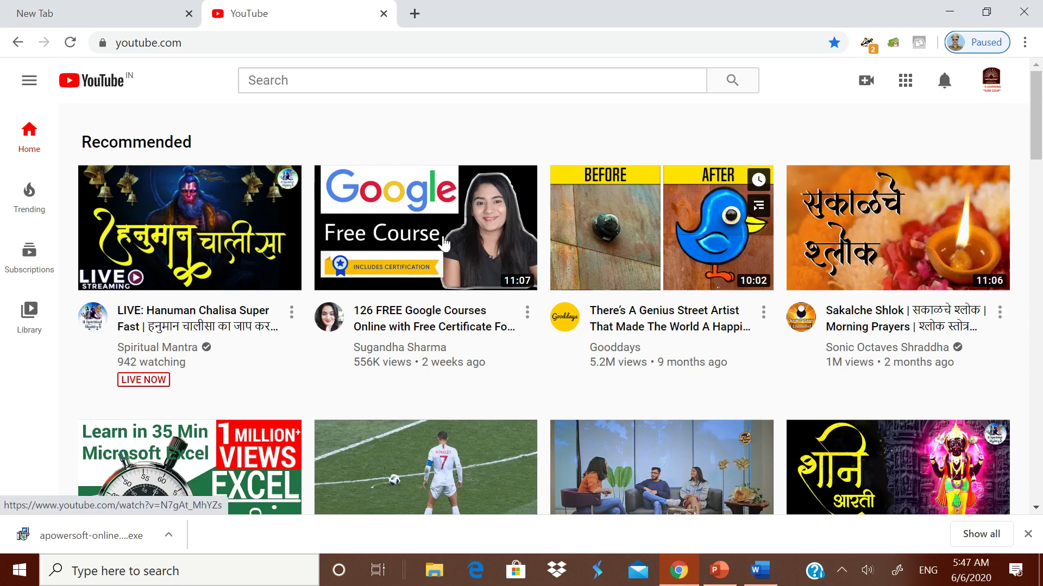
# View the account's watch history from the side menu, then return to the YouTube home page.
pyautogui.click(32, 83)
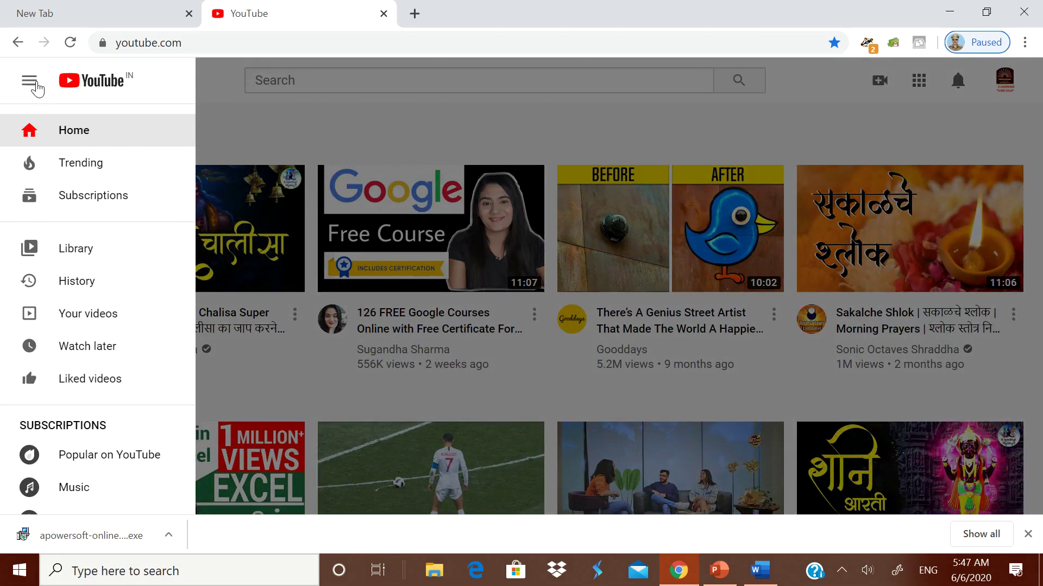
pyautogui.click(92, 290)
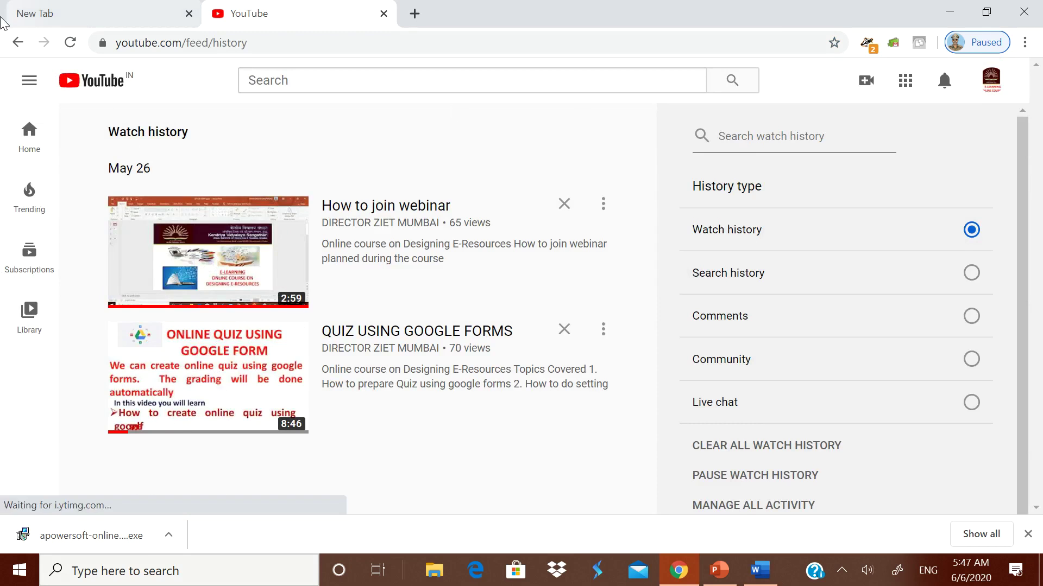
pyautogui.click(18, 45)
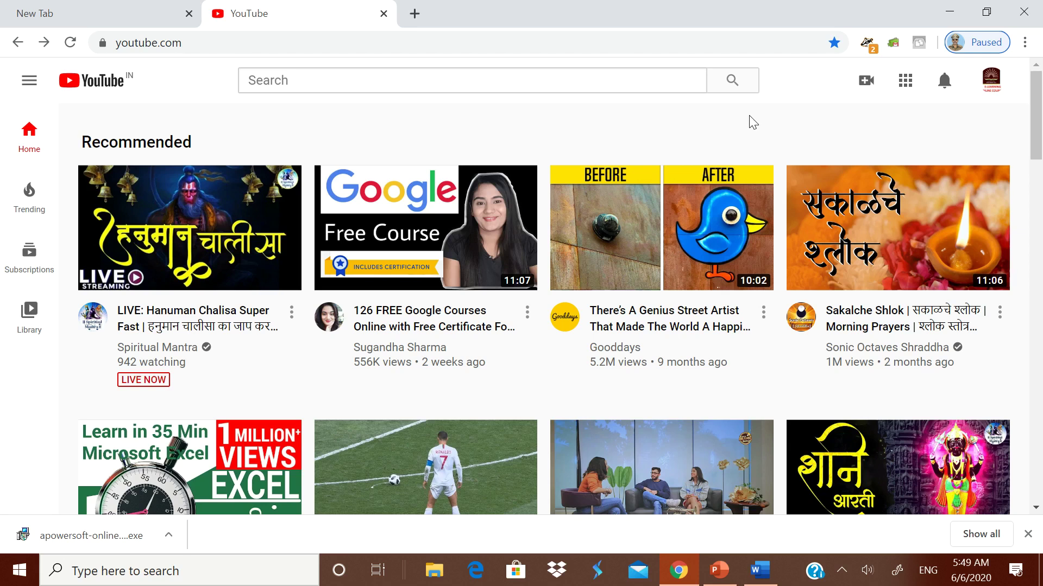
# Check the avatar account menu, then choose Upload video from the Create options.
pyautogui.click(992, 80)
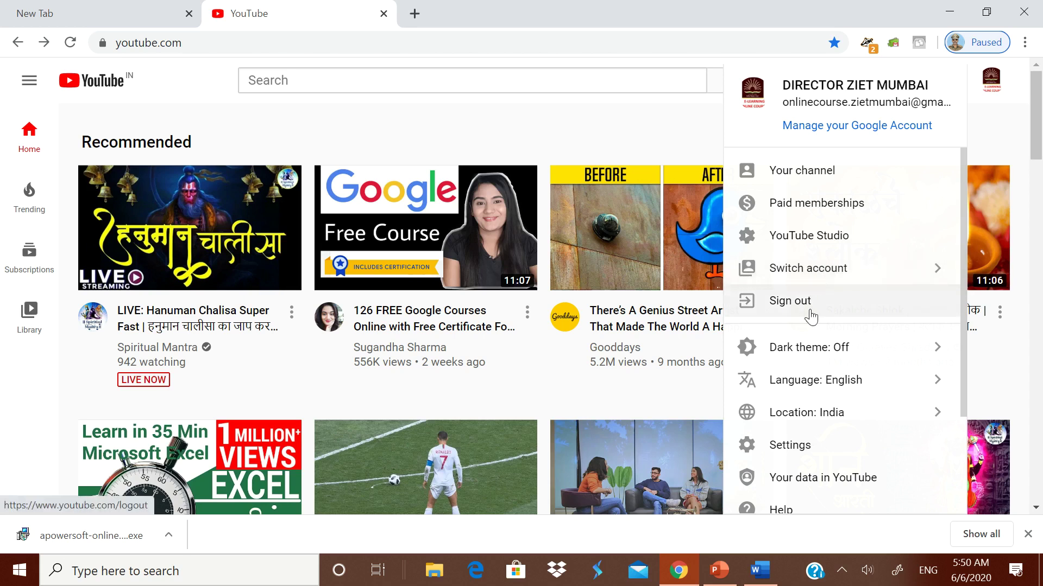
pyautogui.click(640, 113)
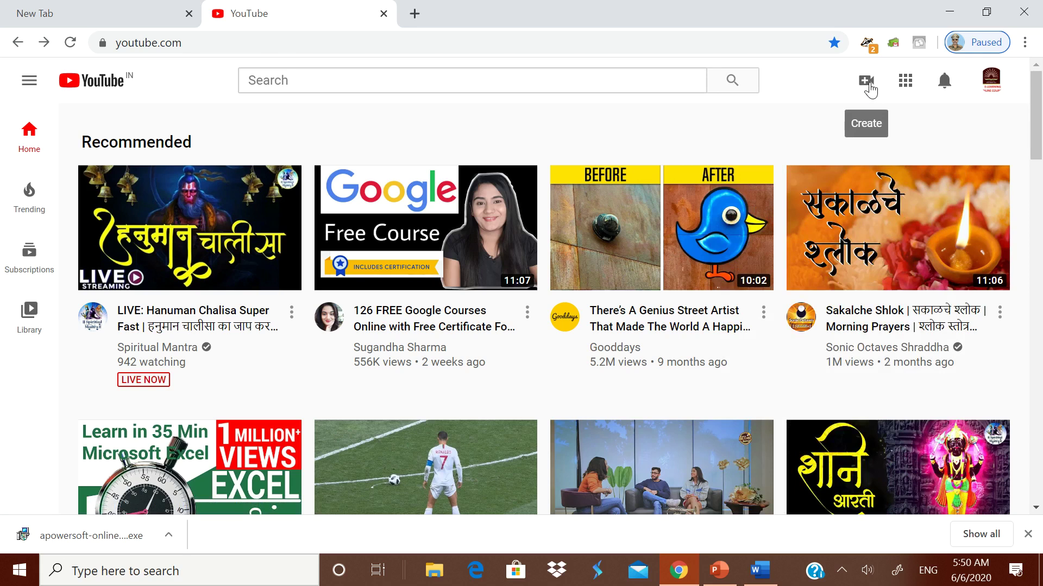
pyautogui.click(869, 88)
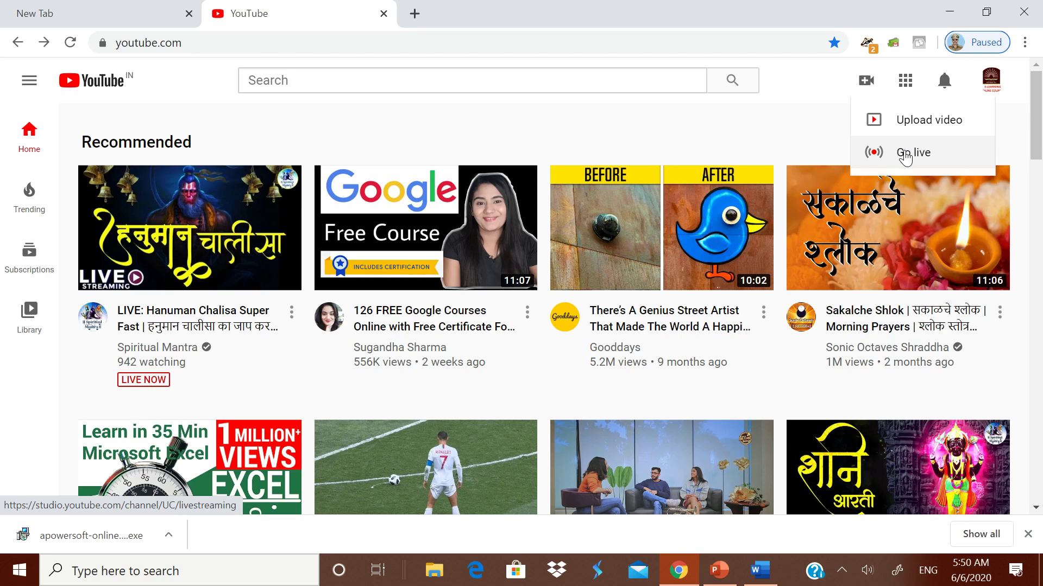
pyautogui.click(926, 129)
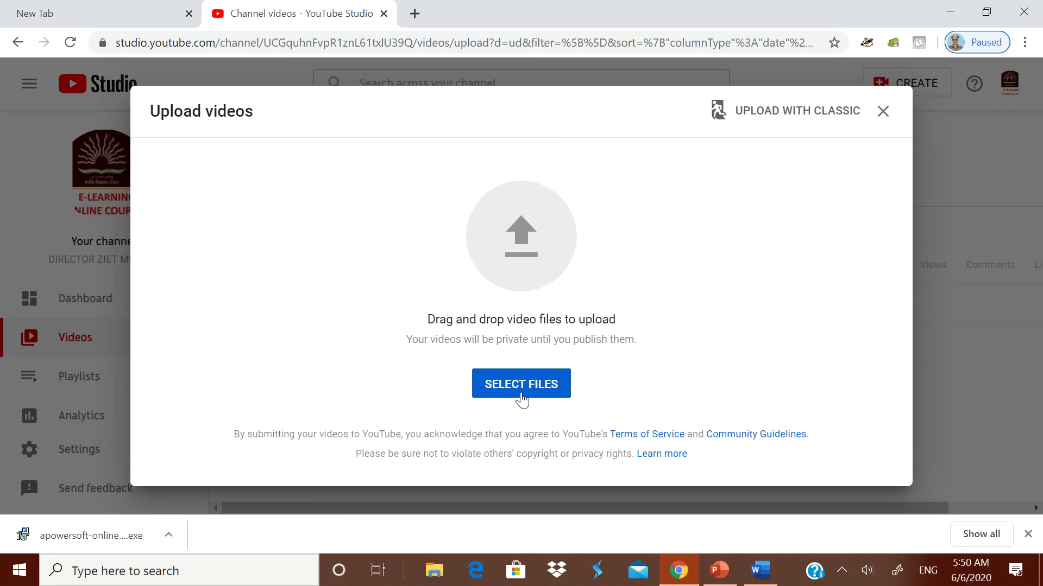
# Select FOSS IN MATHS.mp4 from PERSONAL (E:) > BODHI TREE and begin its upload.
pyautogui.click(523, 397)
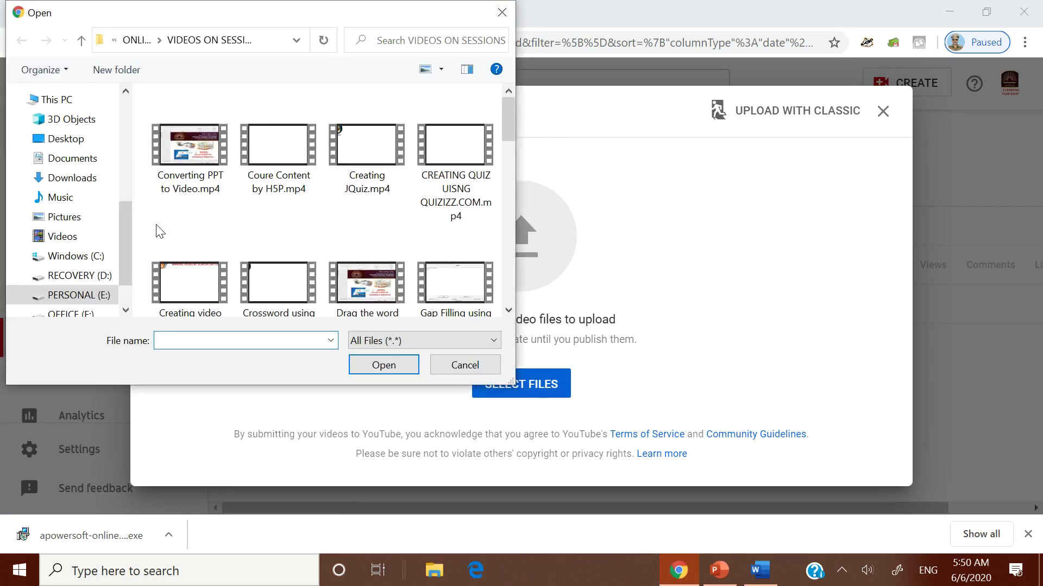
pyautogui.scroll(-1, 158, 231)
pyautogui.click(80, 297)
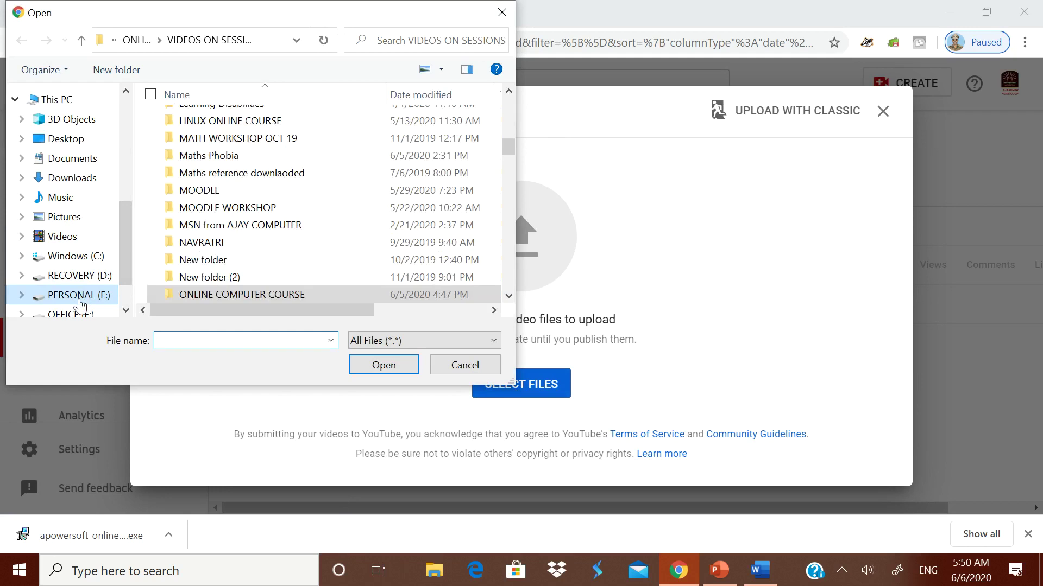
pyautogui.scroll(5, 236, 221)
pyautogui.scroll(2, 236, 220)
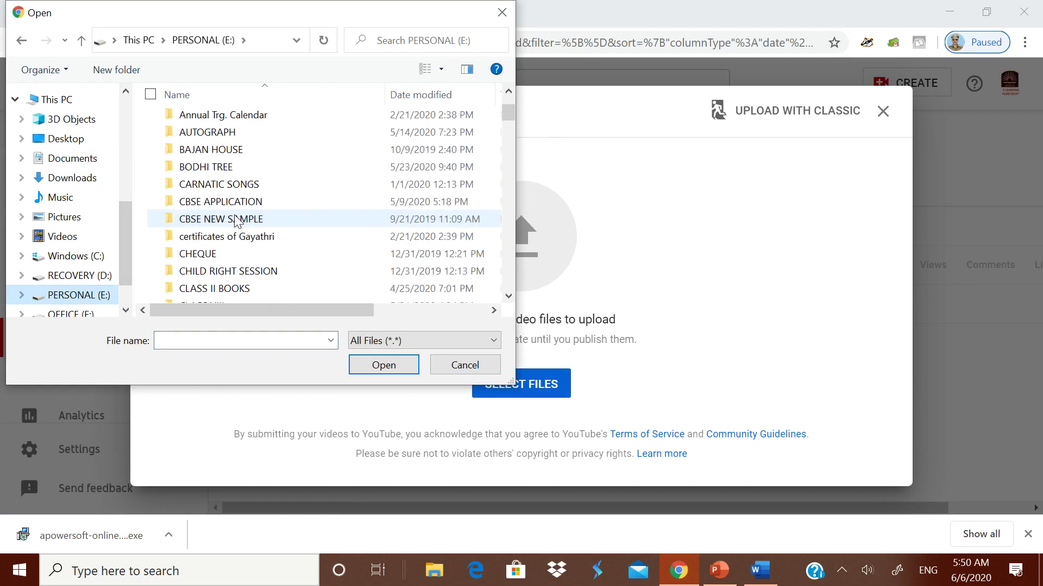
pyautogui.scroll(1, 236, 220)
pyautogui.doubleClick(234, 218)
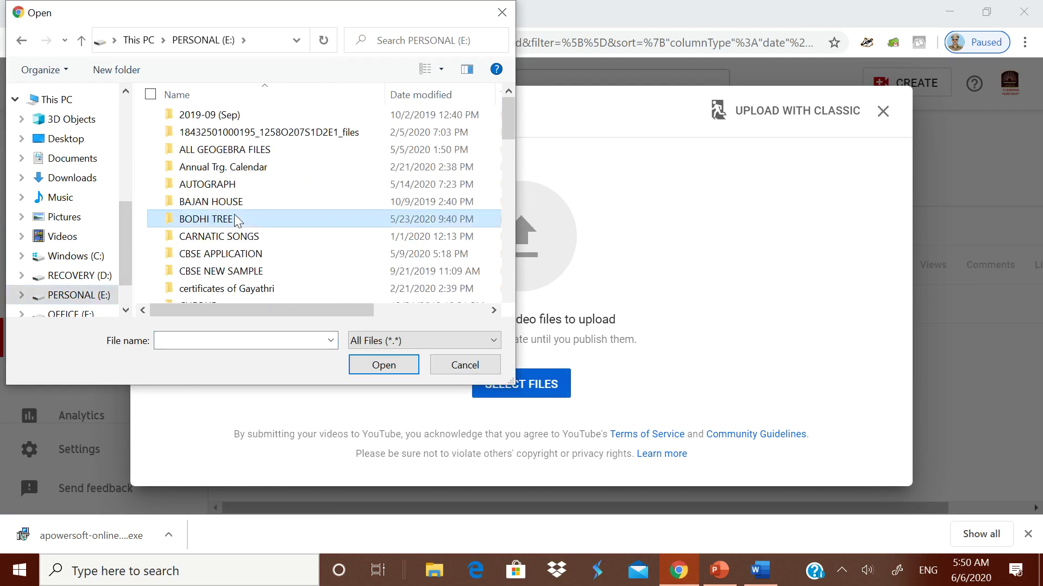
pyautogui.scroll(-1, 429, 215)
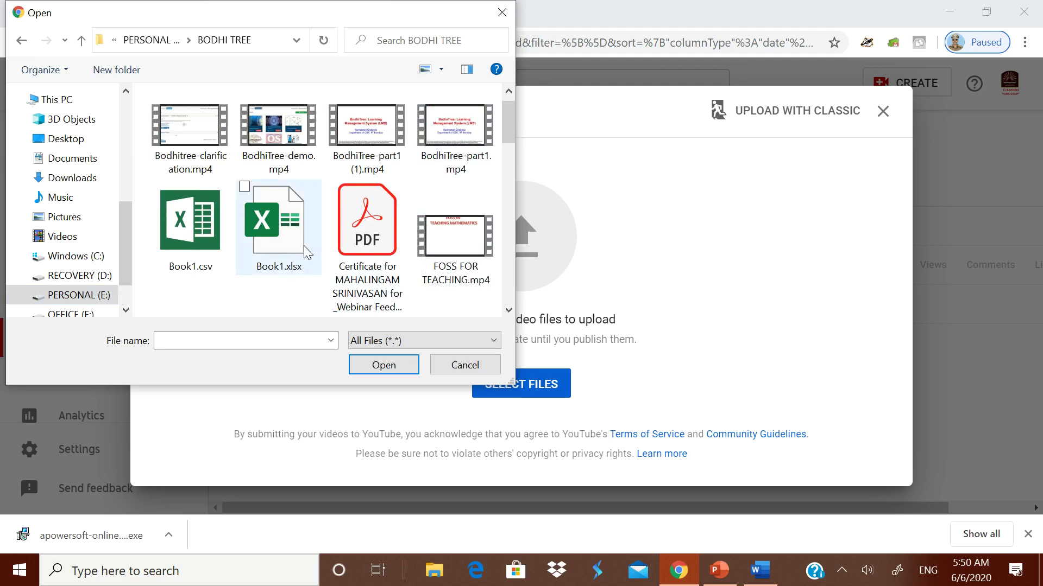
pyautogui.scroll(-1, 305, 246)
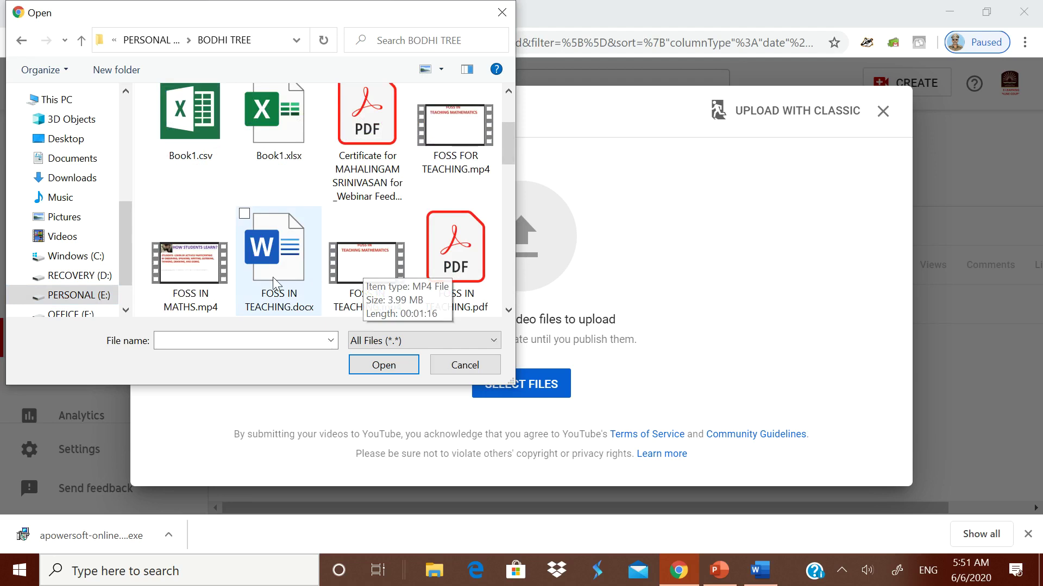
pyautogui.click(204, 274)
pyautogui.click(380, 365)
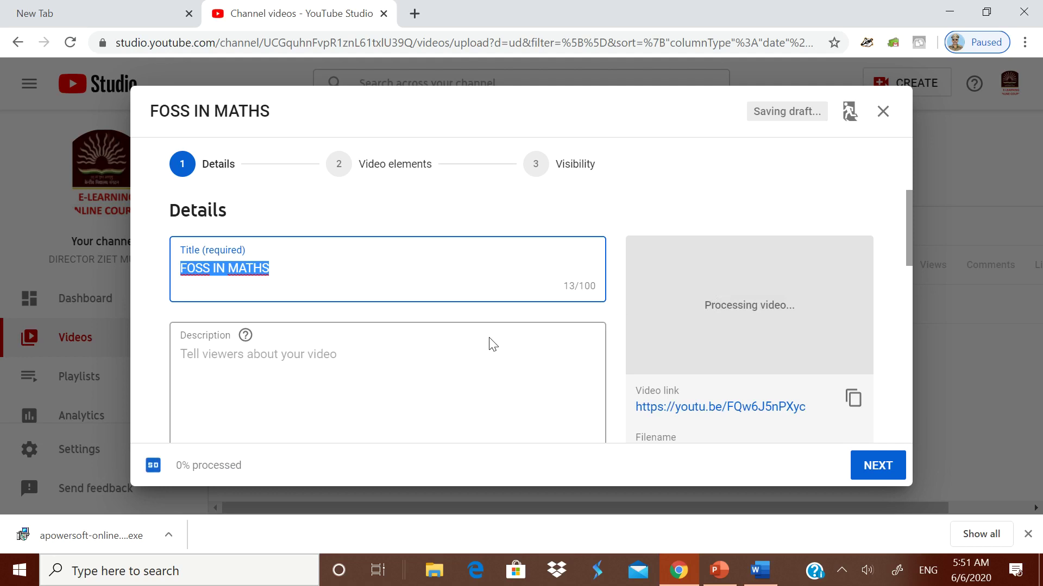
pyautogui.click(299, 357)
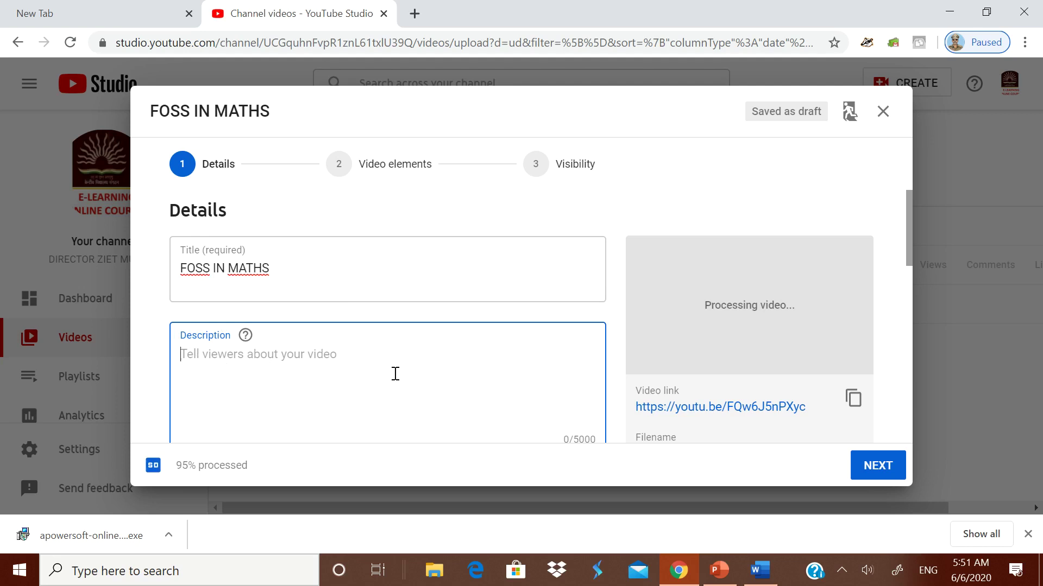
pyautogui.scroll(-1, 396, 374)
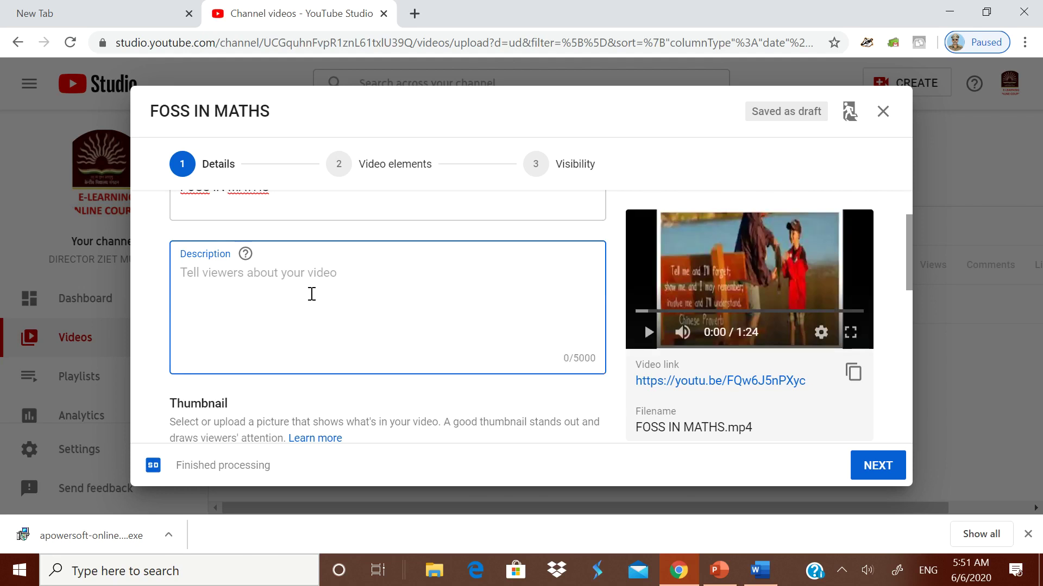
pyautogui.write('VIDEO ')
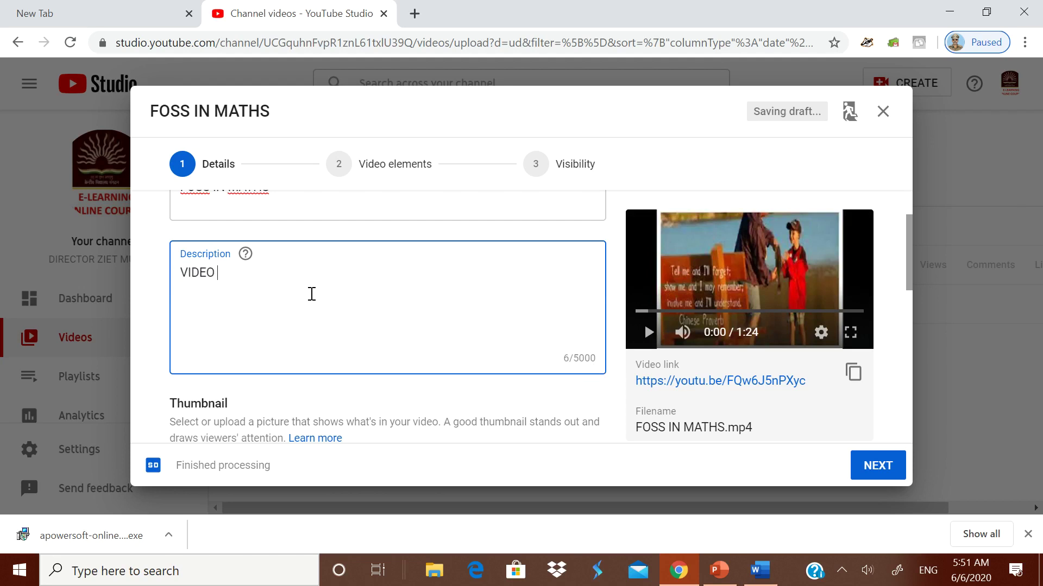
pyautogui.write('ON FOOSS')
pyautogui.press('BackSpace')
pyautogui.press('BackSpace')
pyautogui.write('SS IN MATHS')
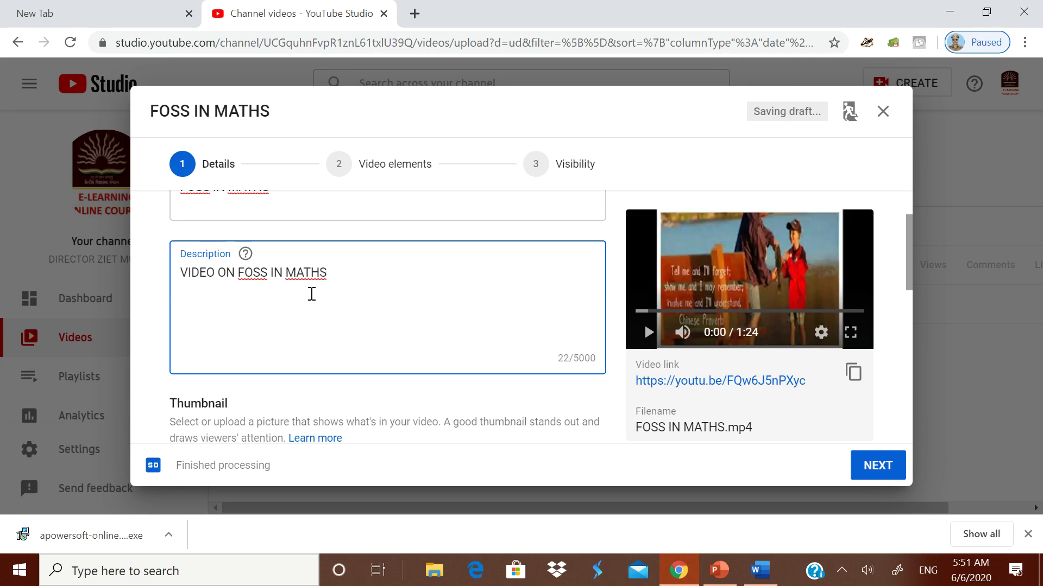
pyautogui.scroll(-2, 312, 294)
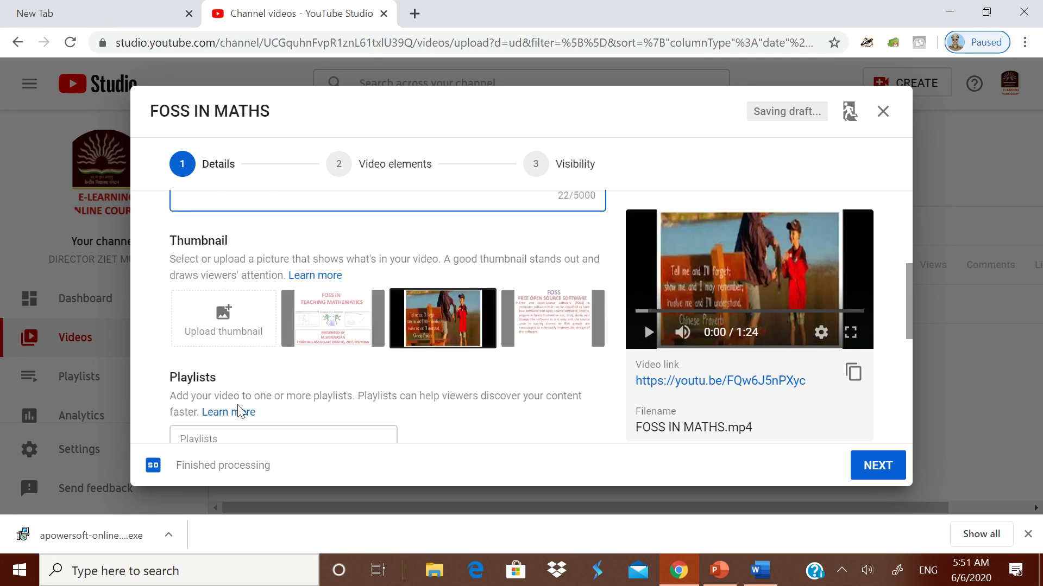
pyautogui.scroll(-1, 239, 411)
pyautogui.scroll(1, 332, 430)
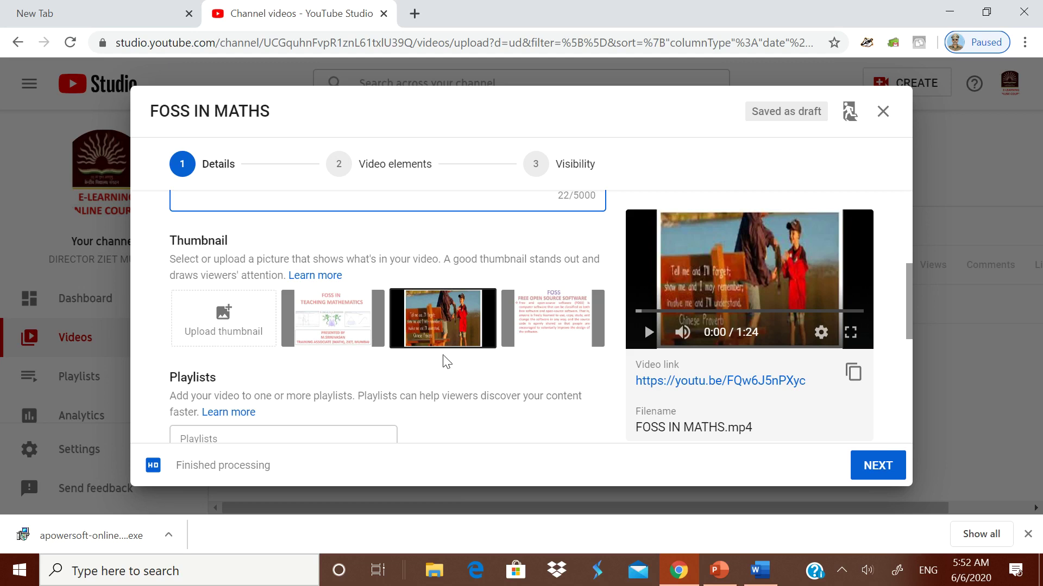
# Use the FOSS IN TEACHING MATHEMATICS title slide as thumbnail and attempt to advance.
pyautogui.click(329, 341)
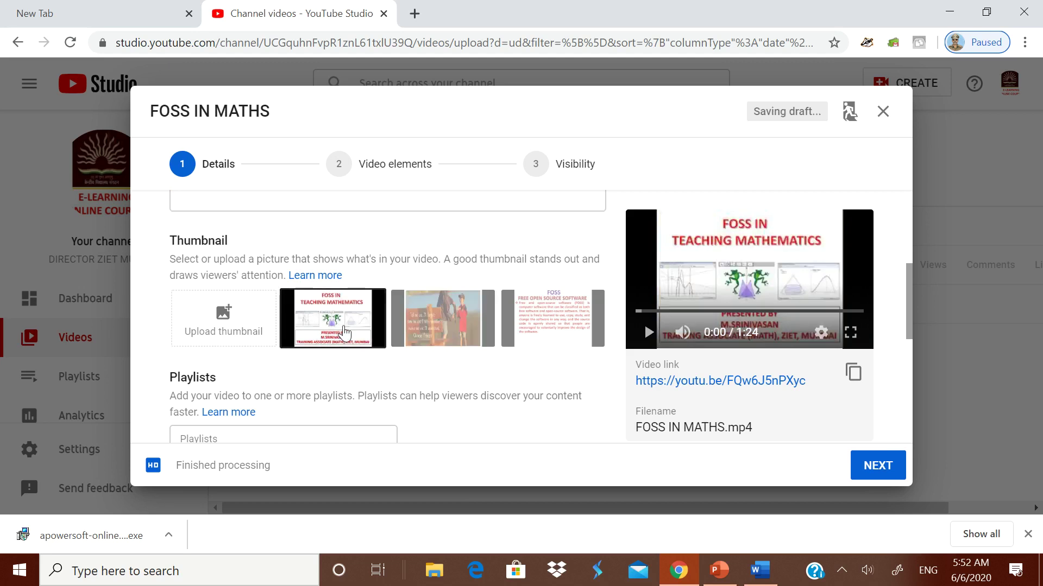
pyautogui.scroll(-1, 302, 384)
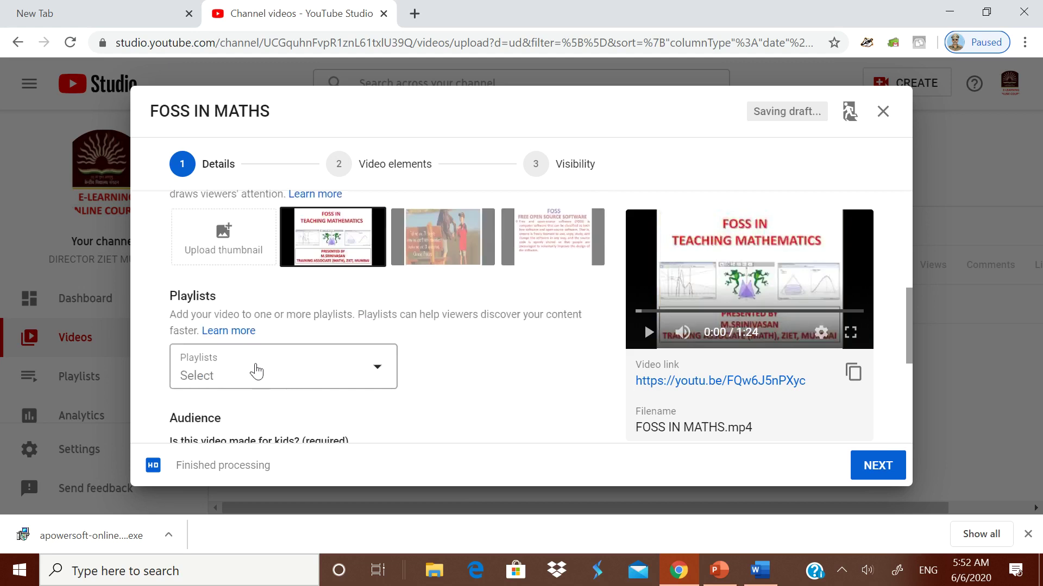
pyautogui.scroll(-1, 256, 369)
pyautogui.scroll(-1, 309, 350)
pyautogui.scroll(-1, 344, 338)
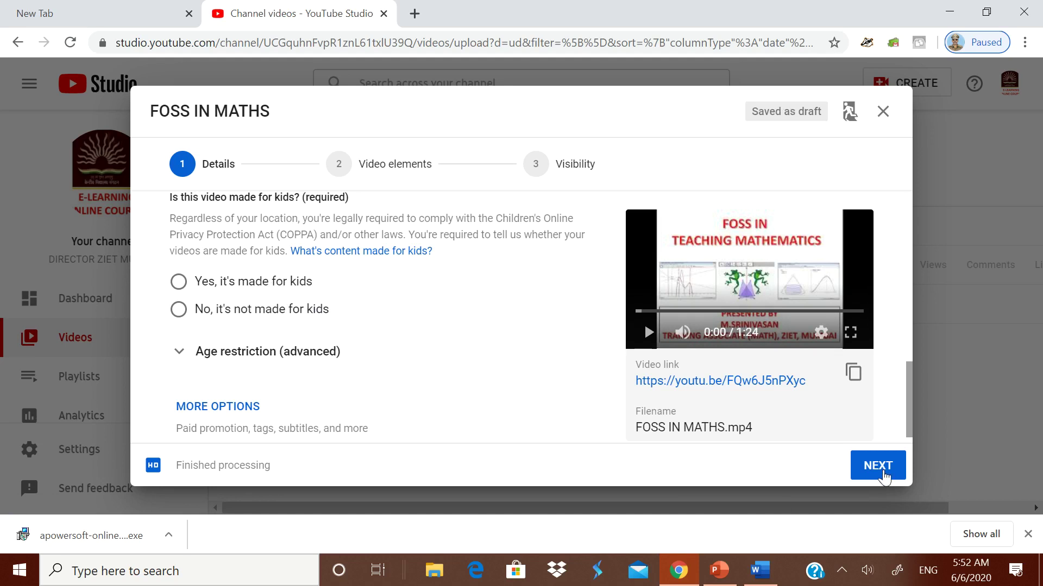
pyautogui.click(884, 476)
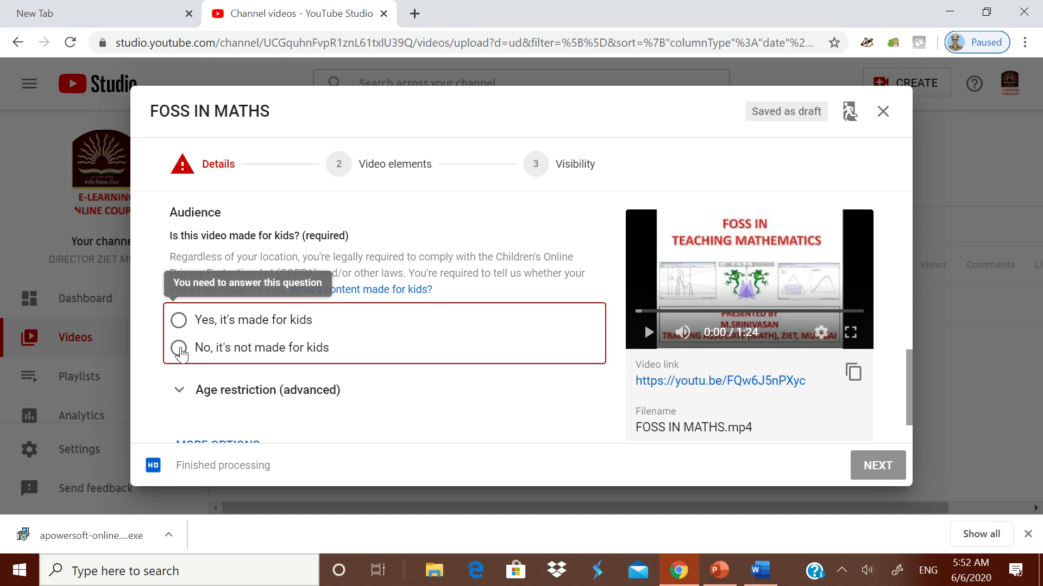
# Declare the video not made for kids and continue to Video elements.
pyautogui.click(179, 349)
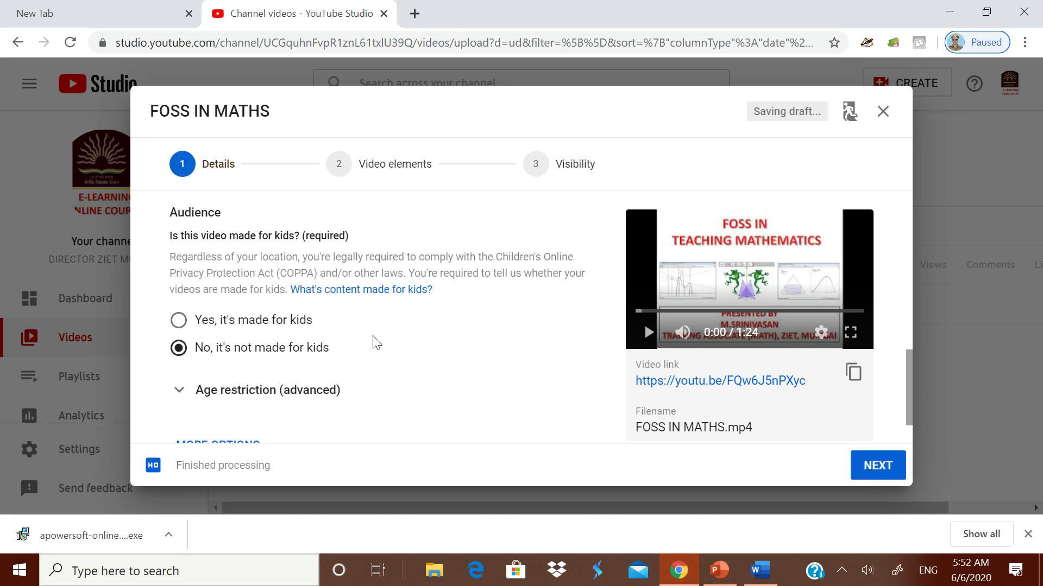
pyautogui.scroll(-2, 373, 343)
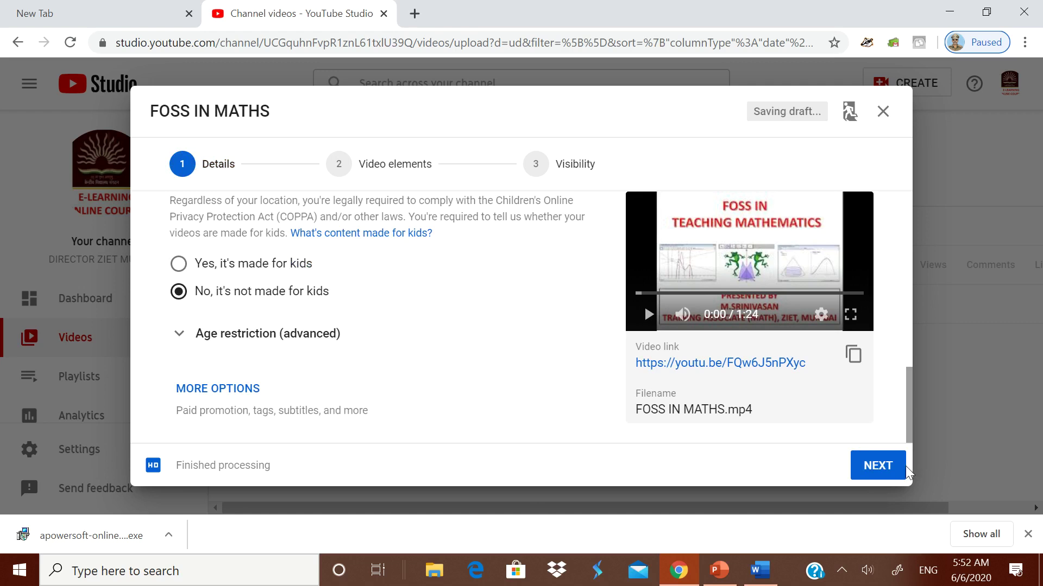
pyautogui.click(871, 474)
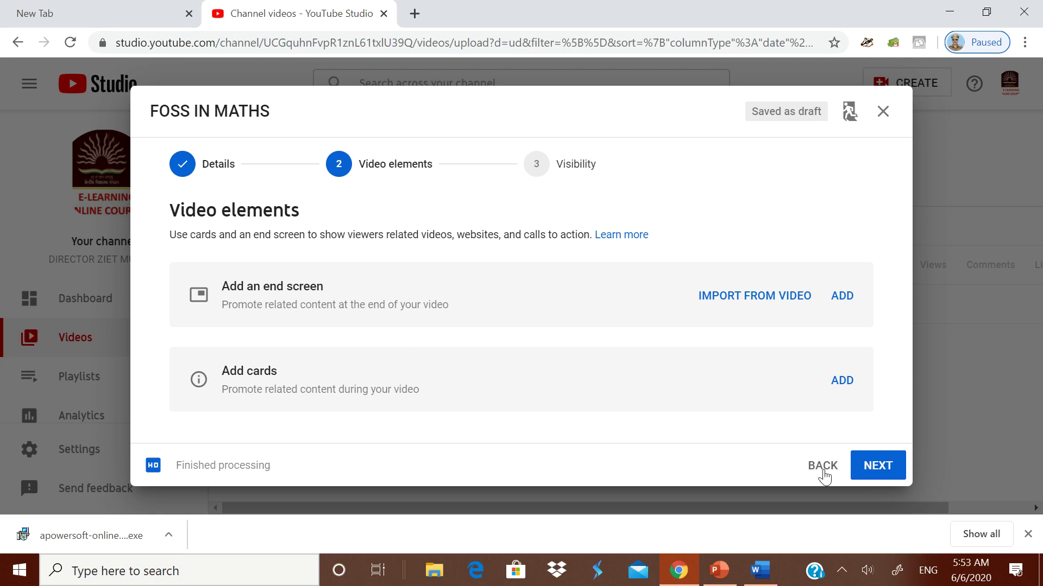
# Skip end screens and cards and continue to the Visibility step.
pyautogui.click(873, 471)
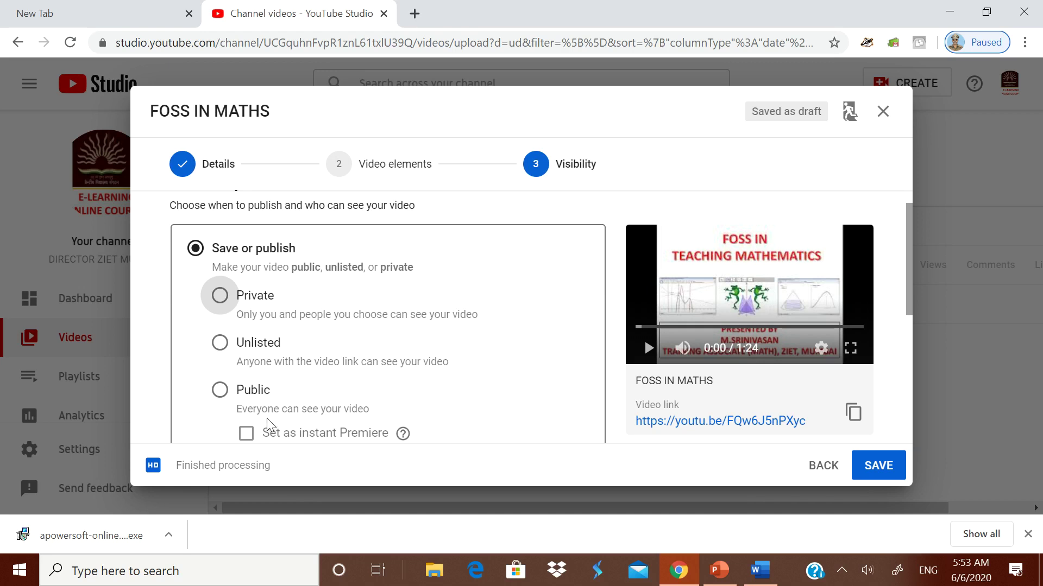
# Choose Public visibility so everyone can see FOSS IN MATHS.
pyautogui.click(220, 392)
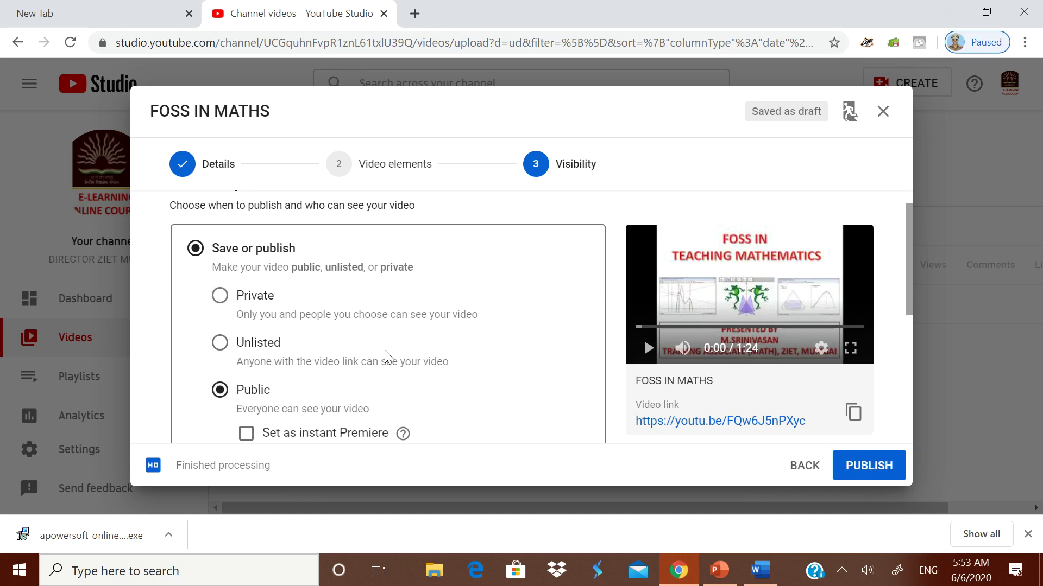
pyautogui.scroll(-2, 452, 359)
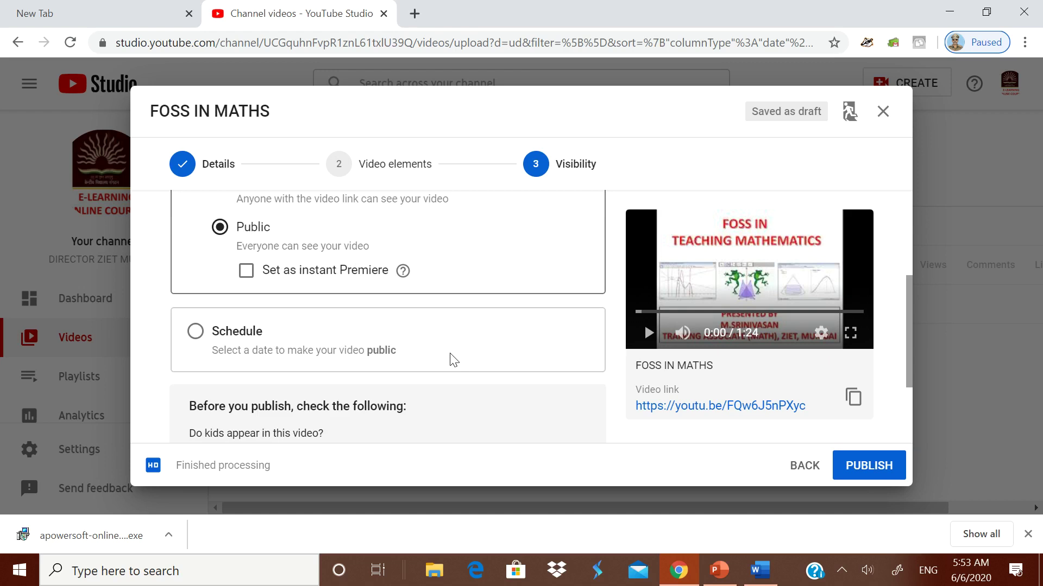
pyautogui.scroll(-1, 452, 359)
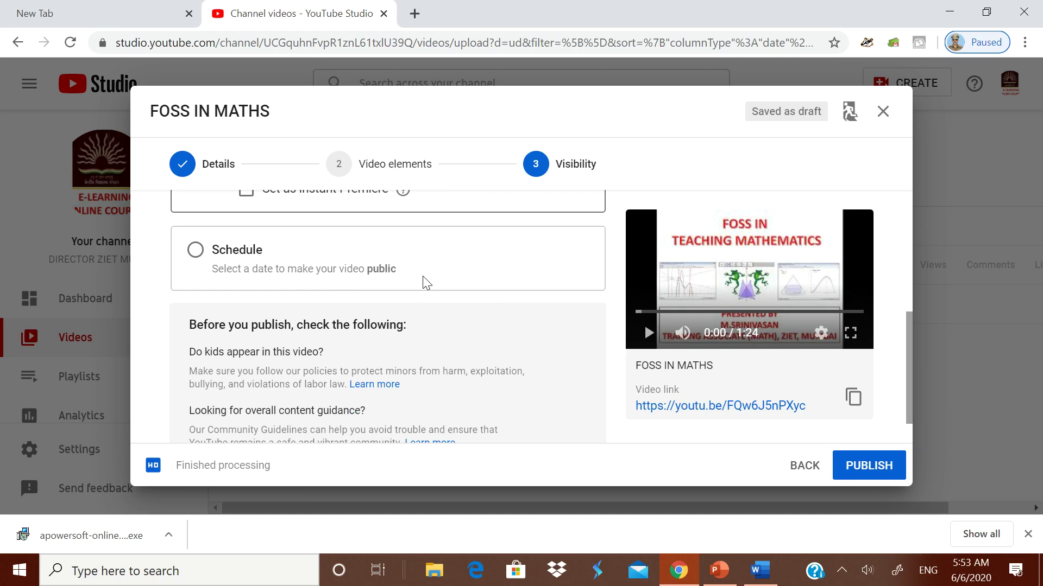
pyautogui.scroll(-1, 426, 283)
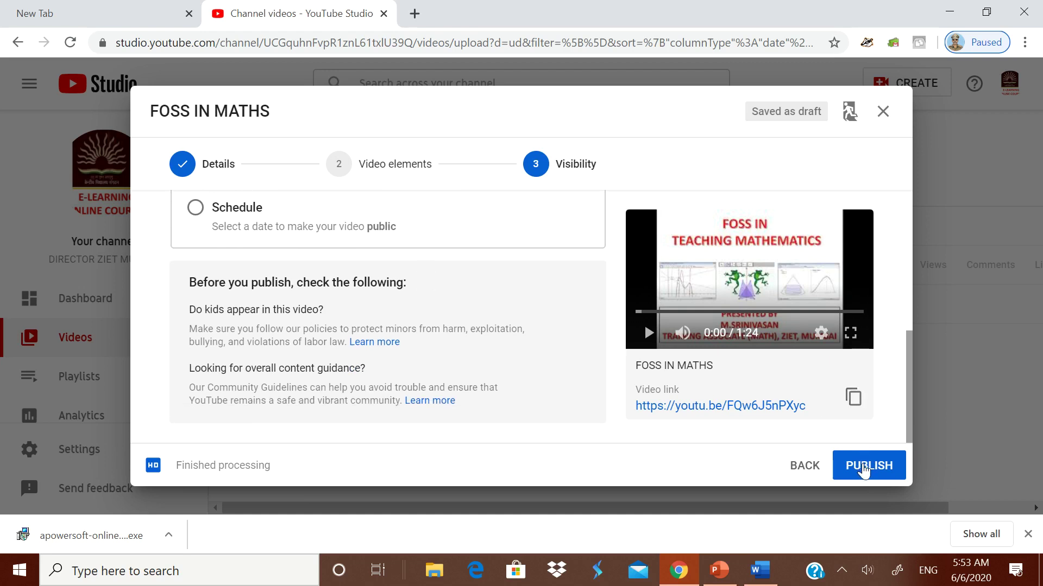
# Publish FOSS IN MATHS and copy its share link from the Video published dialog.
pyautogui.click(864, 470)
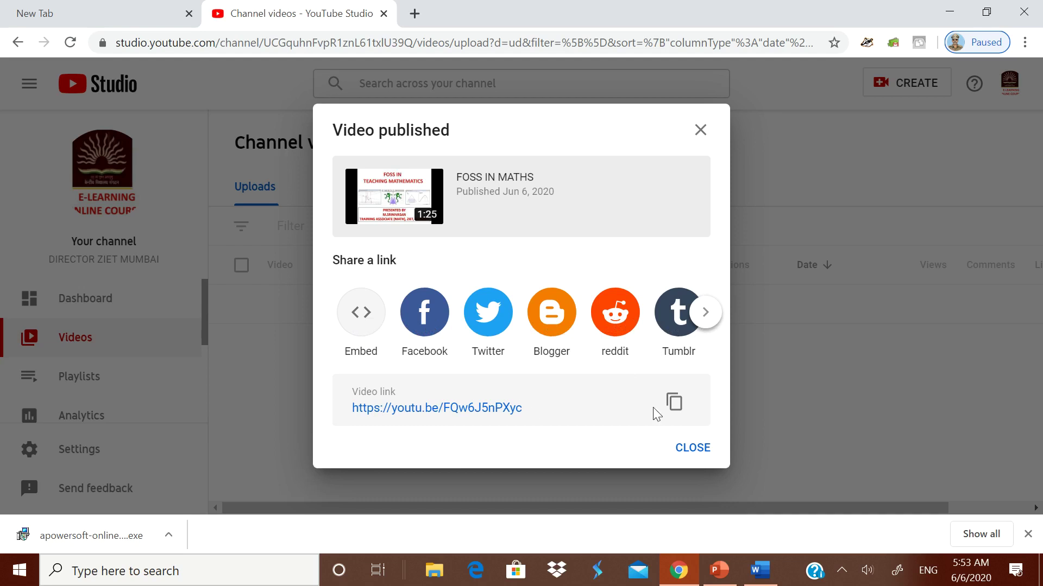
pyautogui.click(676, 406)
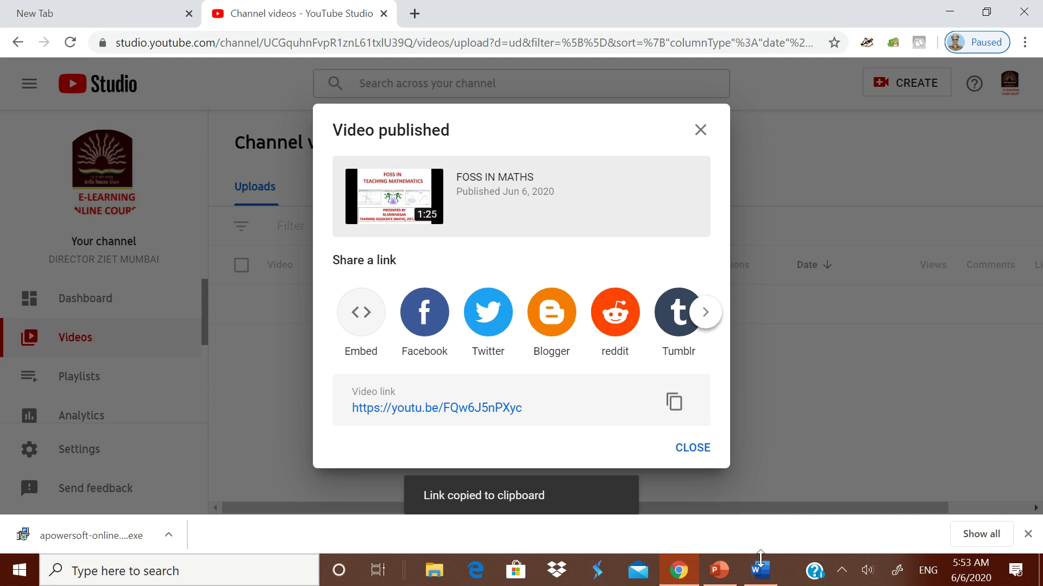
# Paste the FOSS IN MATHS link into row 2 of the Word table, then return to YouTube Studio.
pyautogui.click(760, 575)
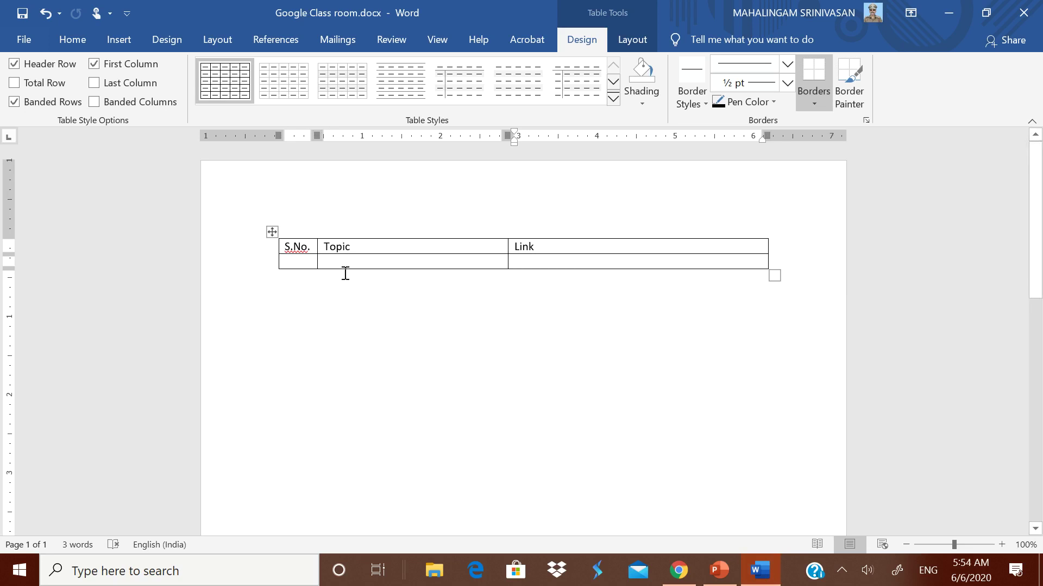
pyautogui.click(303, 260)
pyautogui.click(551, 260)
pyautogui.hotkey('ctrl', 'v')
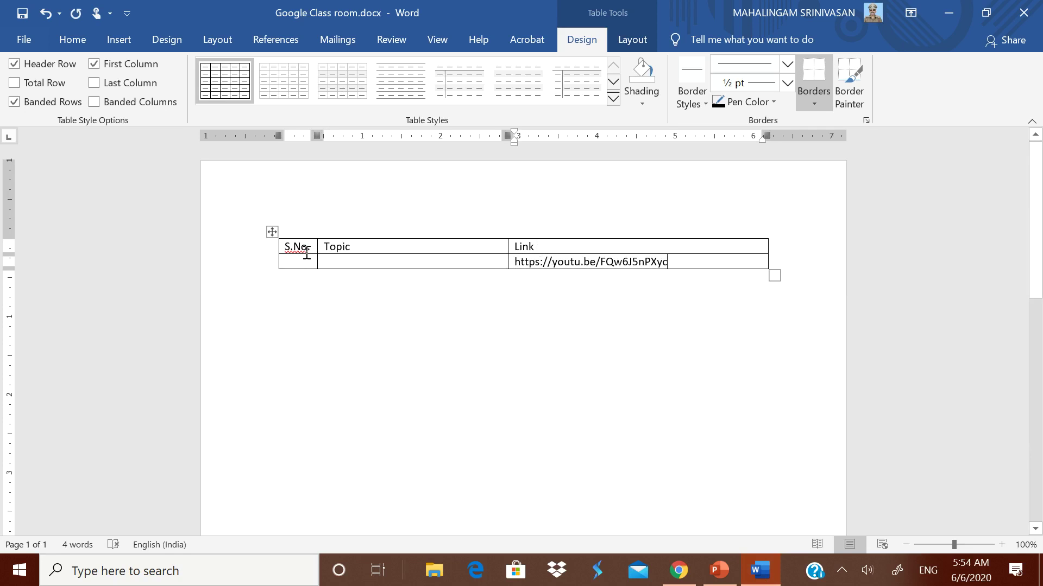
pyautogui.click(301, 261)
pyautogui.write('1')
pyautogui.click(348, 262)
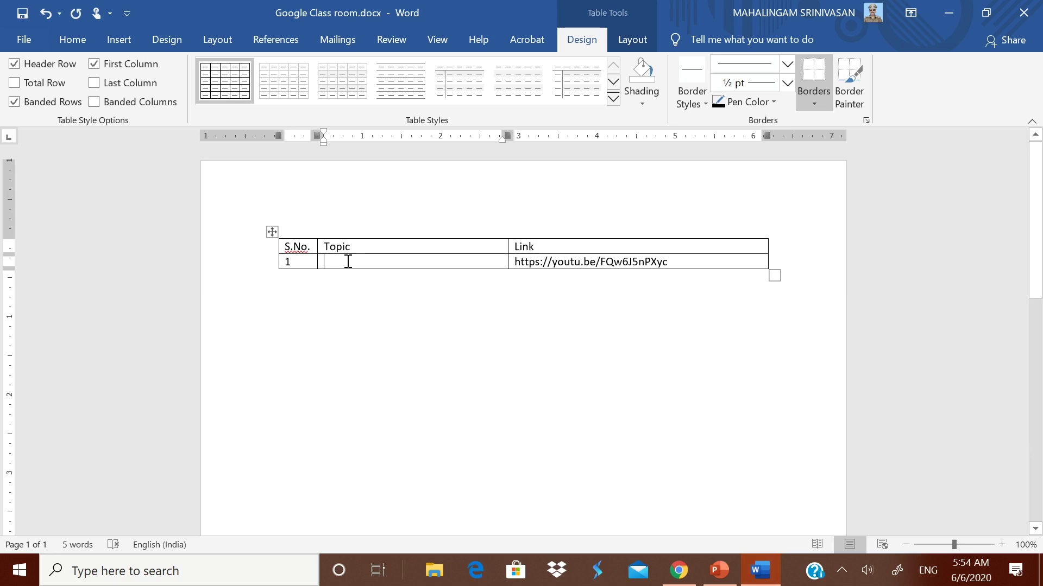
pyautogui.write('FOSS IN')
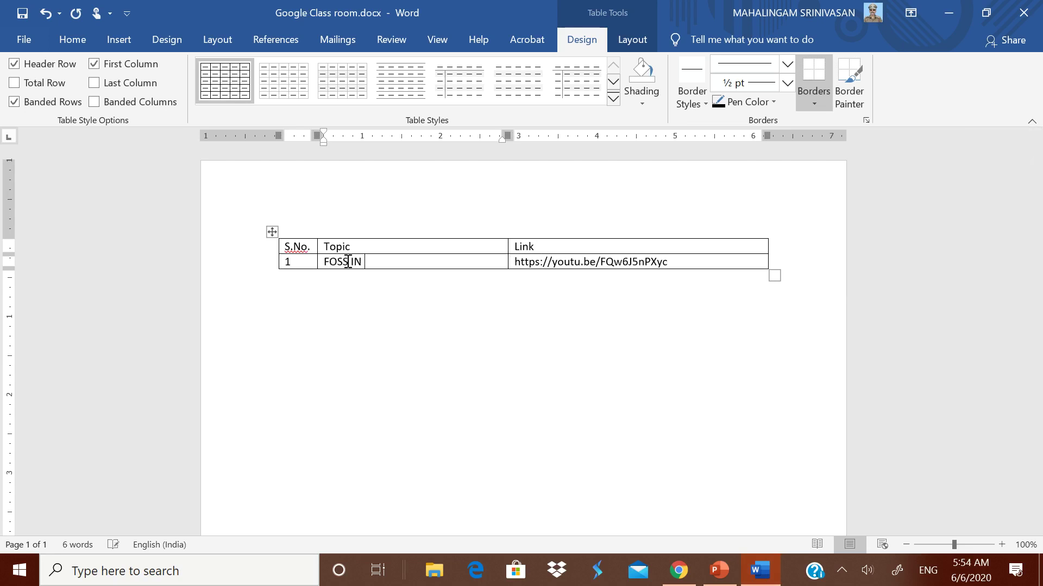
pyautogui.write(' MATHS')
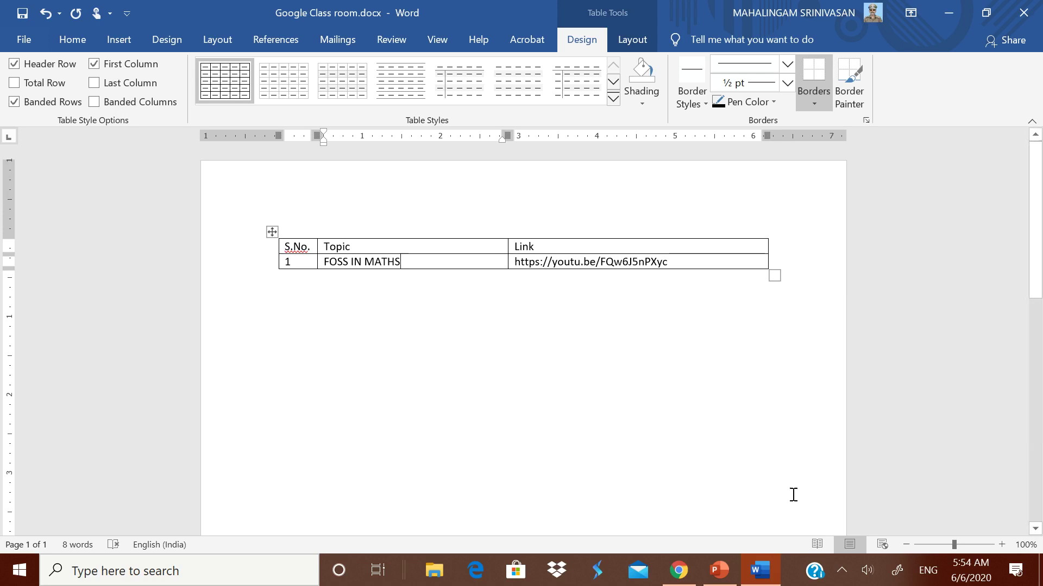
pyautogui.click(677, 573)
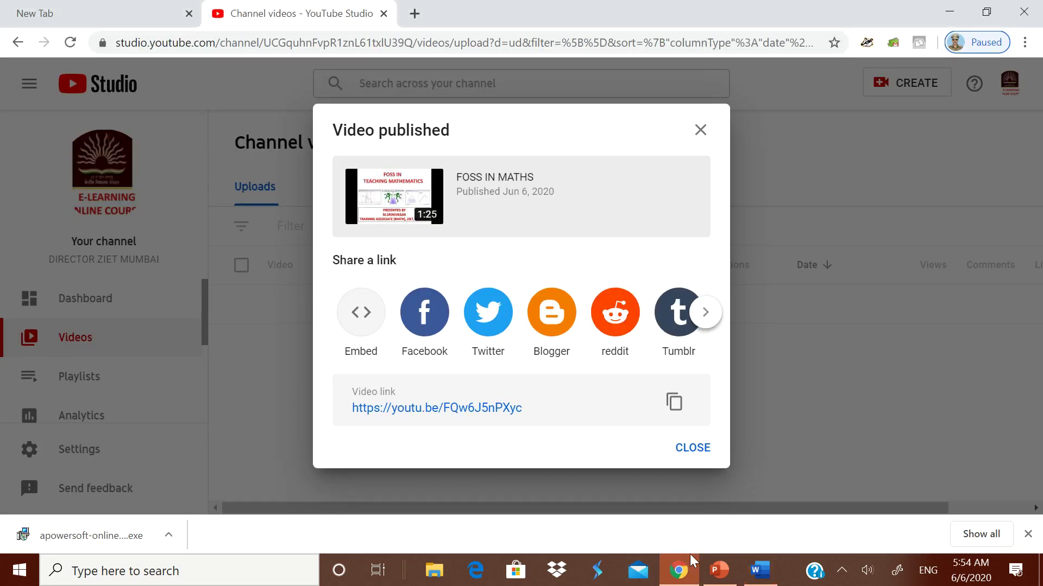
# Dismiss the 'Video published' confirmation to return to the Channel videos list.
pyautogui.click(693, 448)
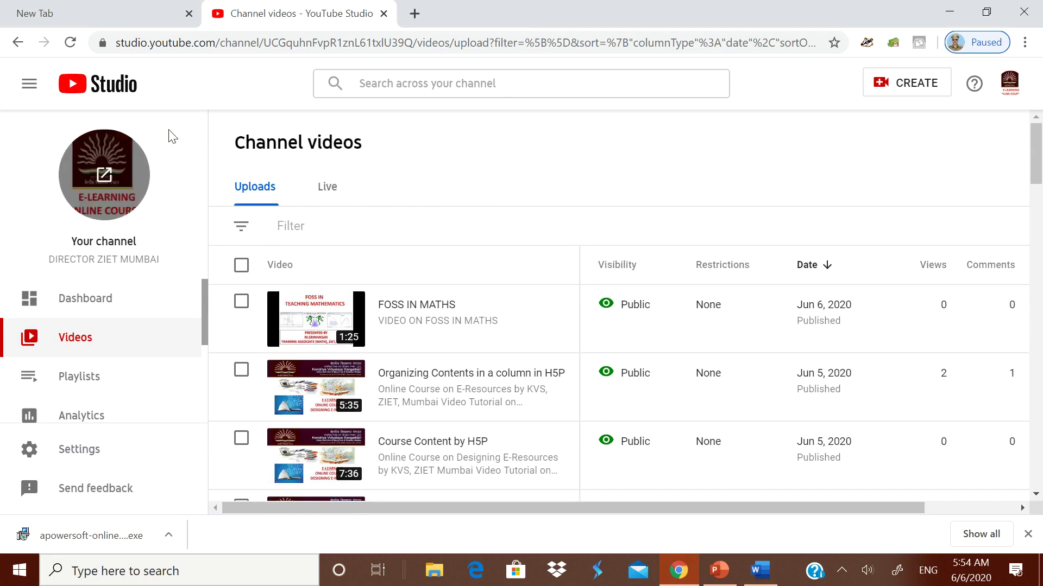
pyautogui.moveTo(393, 322)
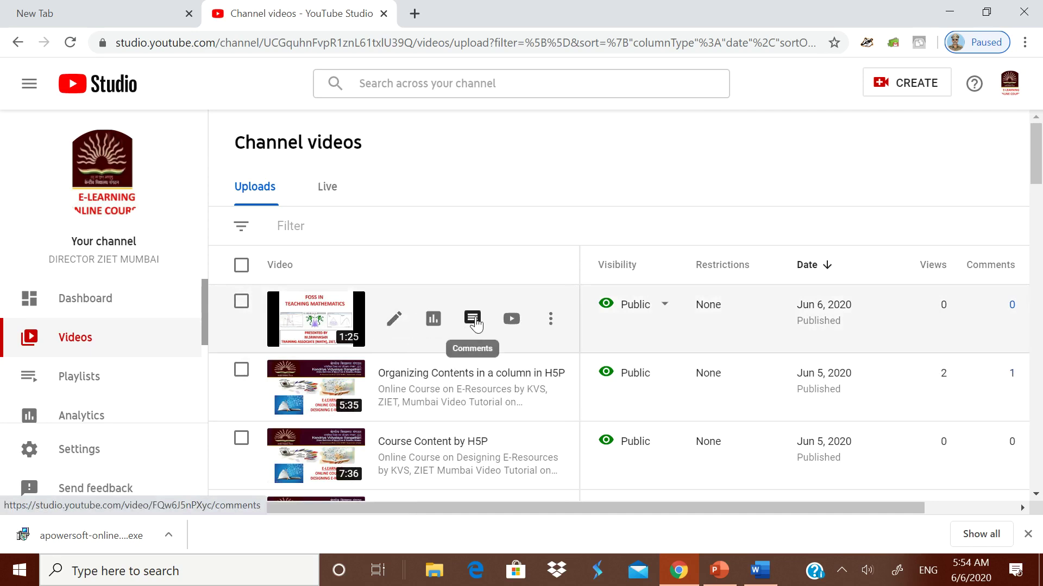
pyautogui.click(393, 326)
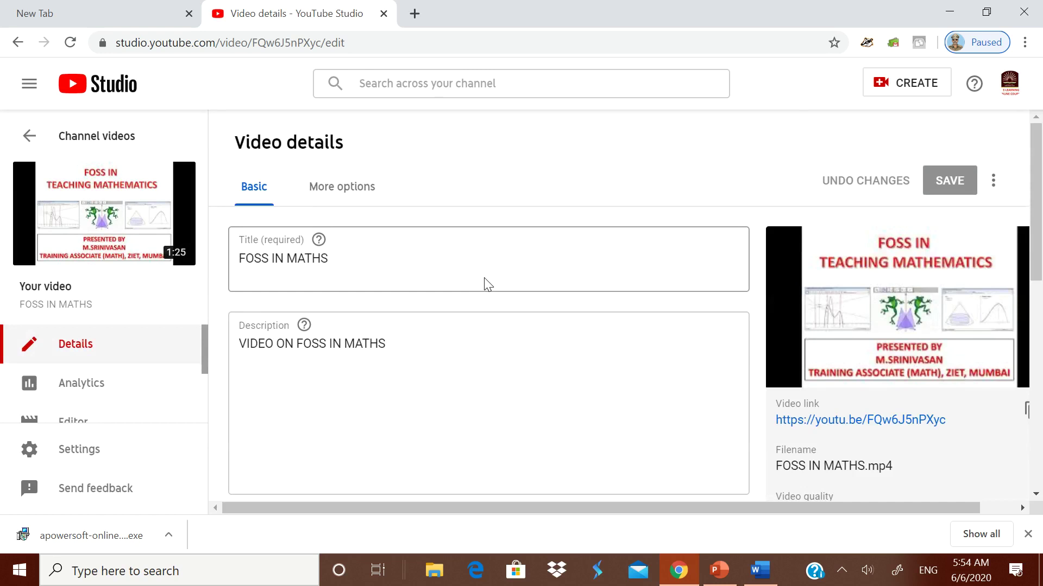
pyautogui.scroll(-2, 291, 357)
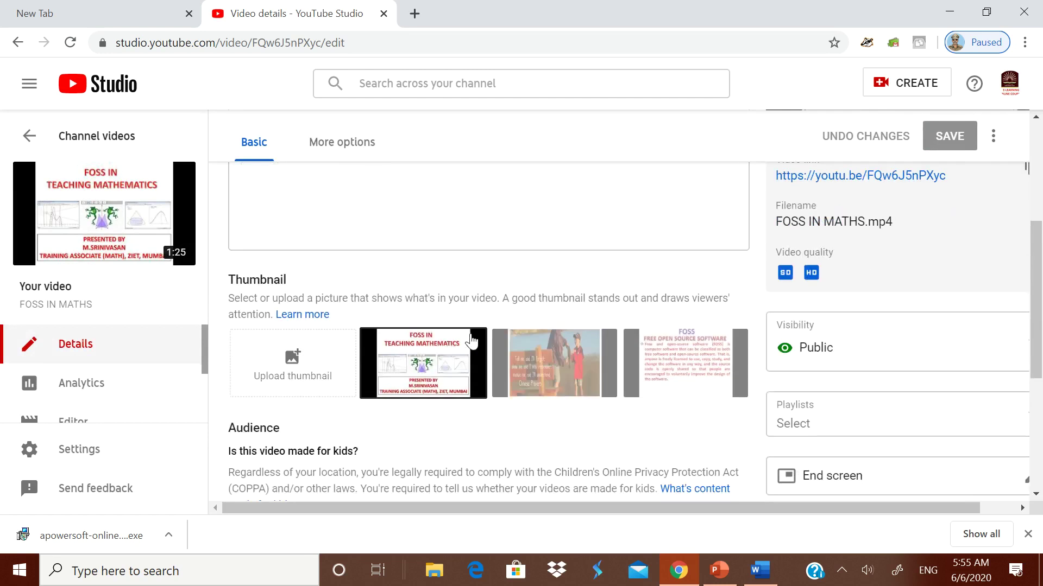
pyautogui.scroll(5, 919, 174)
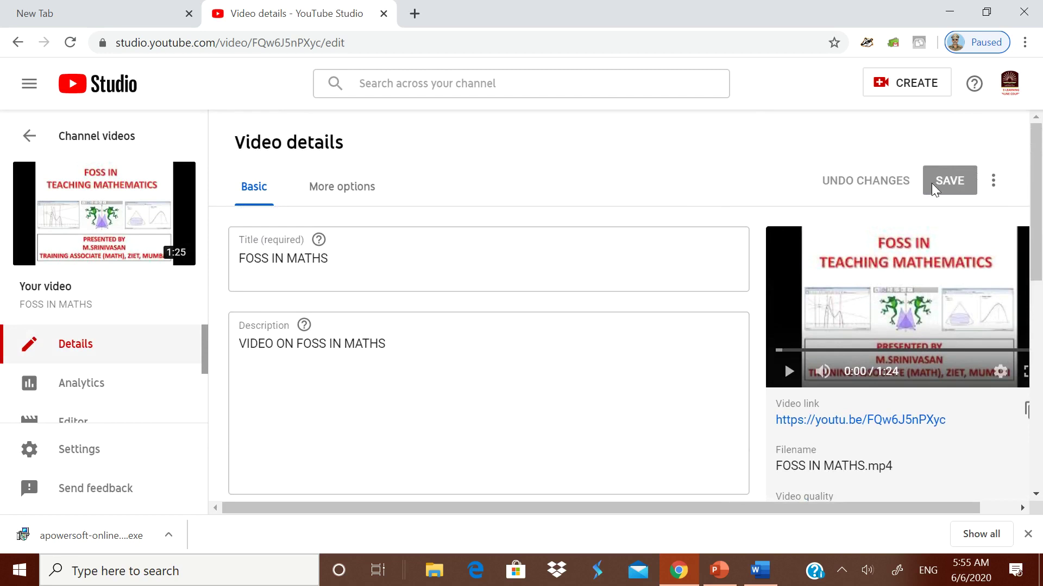
pyautogui.click(80, 147)
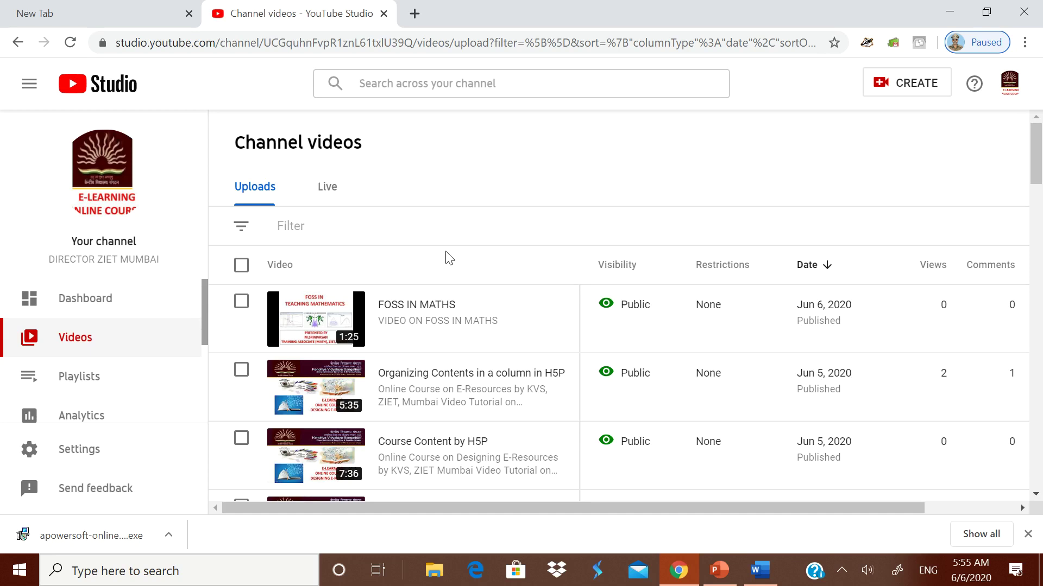
pyautogui.click(340, 321)
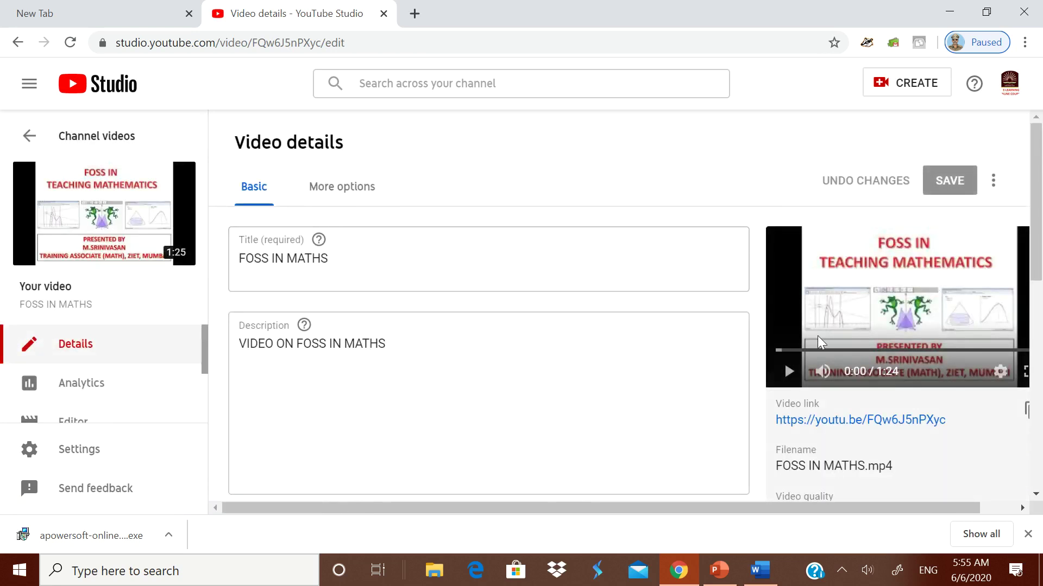
pyautogui.click(788, 373)
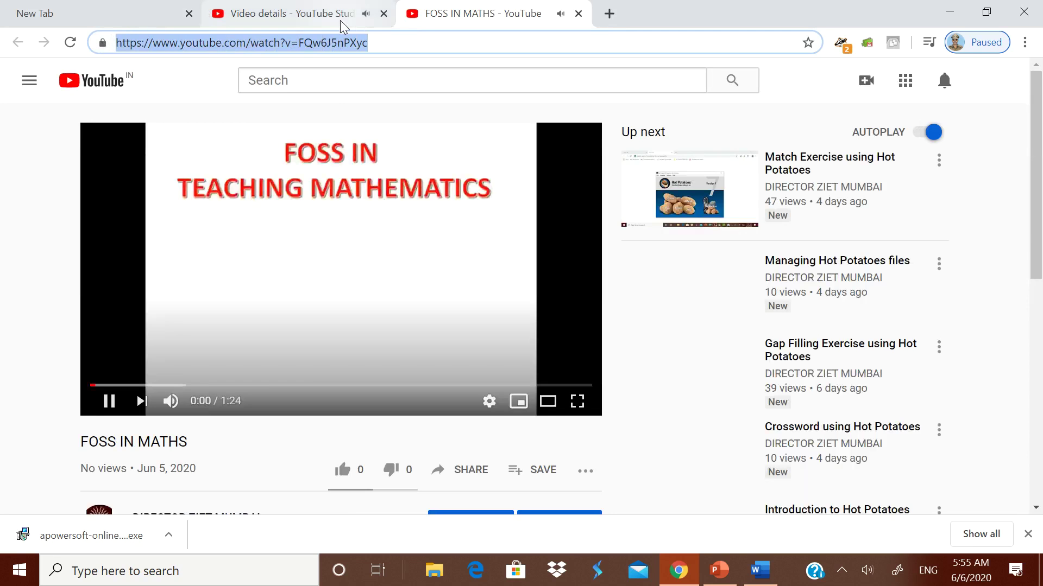
pyautogui.click(328, 21)
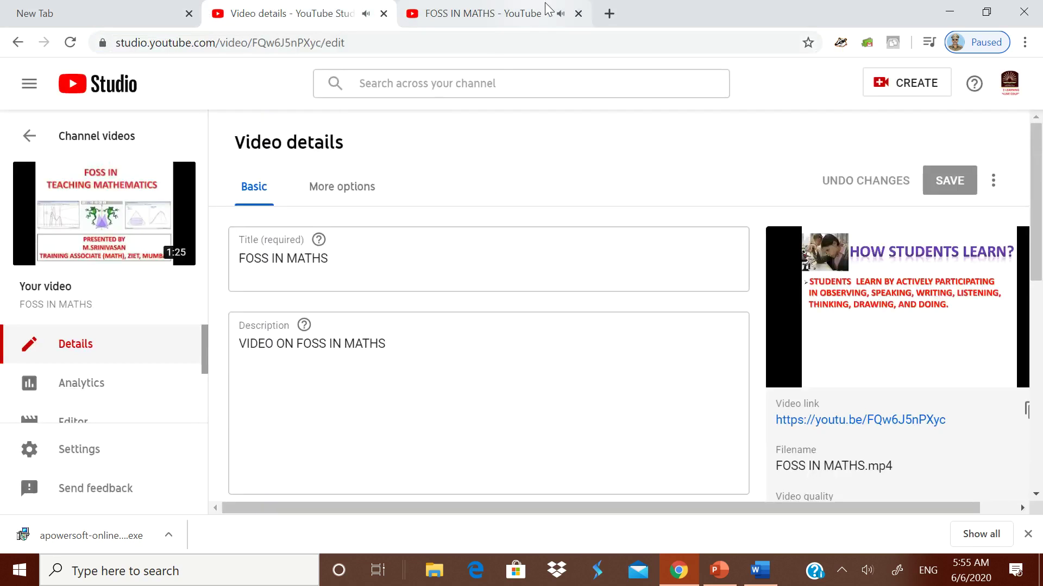
pyautogui.click(578, 14)
pyautogui.moveTo(896, 307)
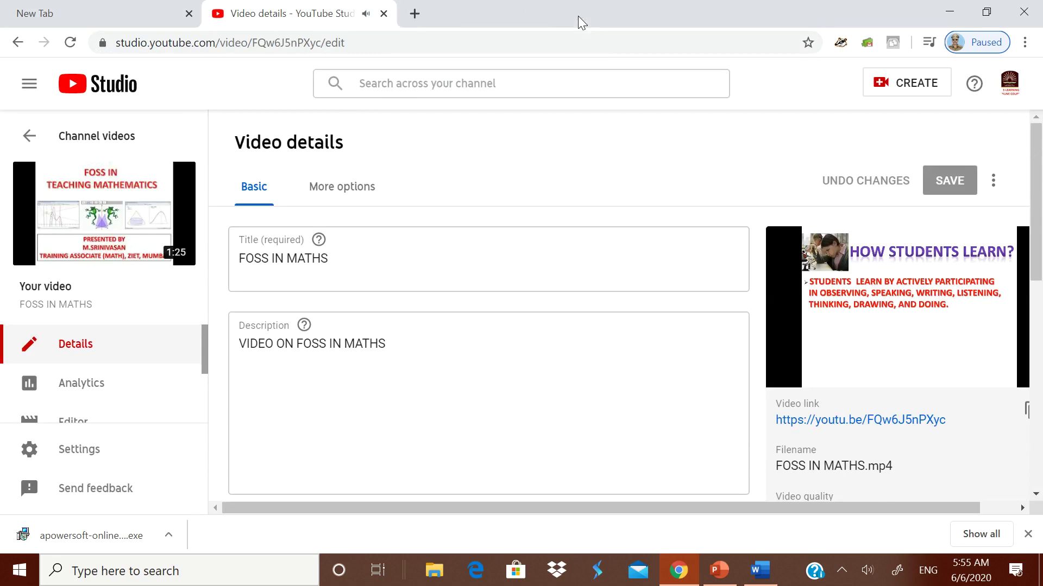
pyautogui.click(787, 371)
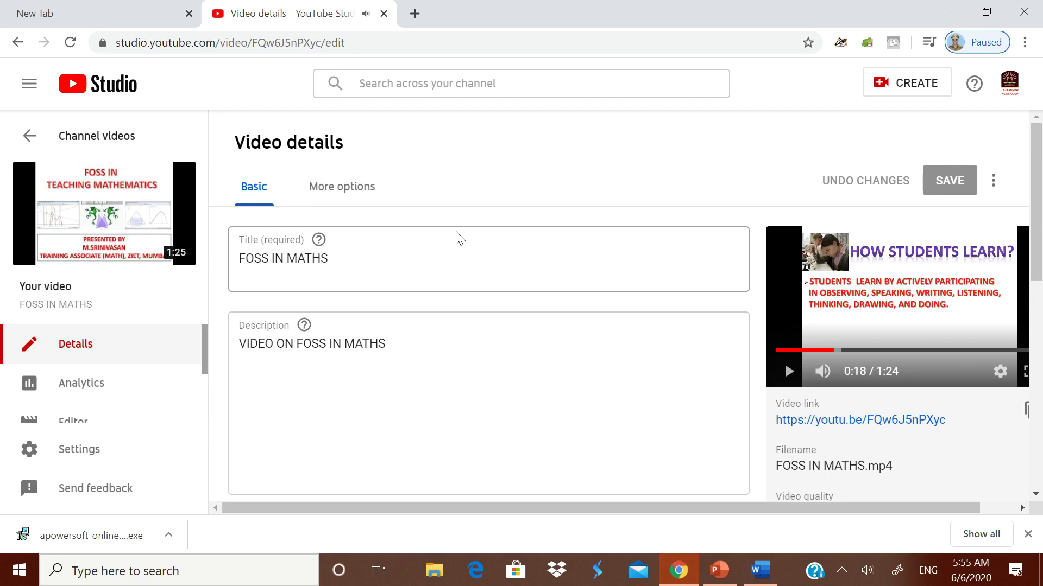
pyautogui.click(112, 136)
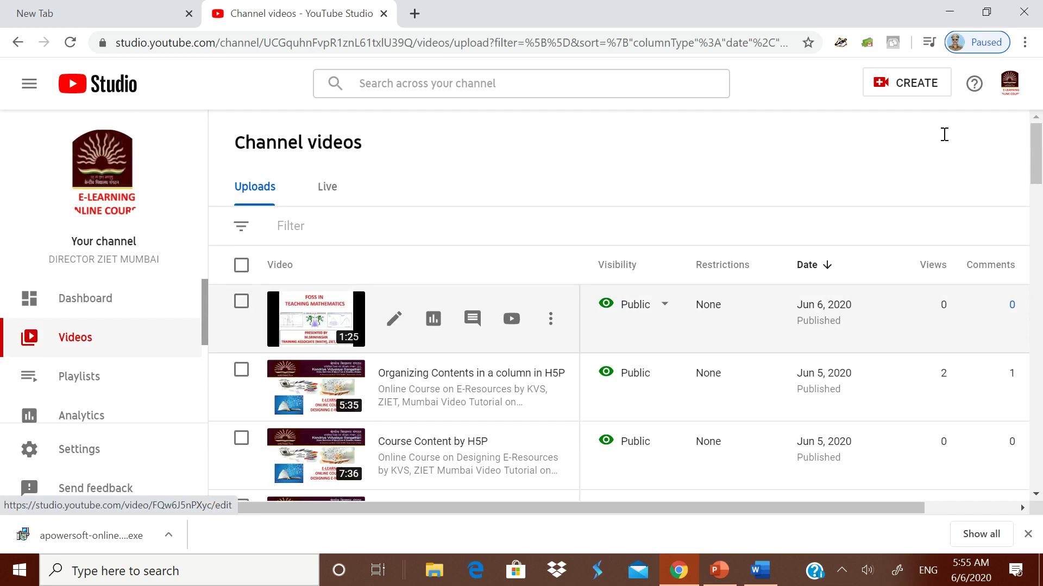
# Go to the channel's public YouTube page via the account avatar's 'Your channel' option.
pyautogui.doubleClick(280, 45)
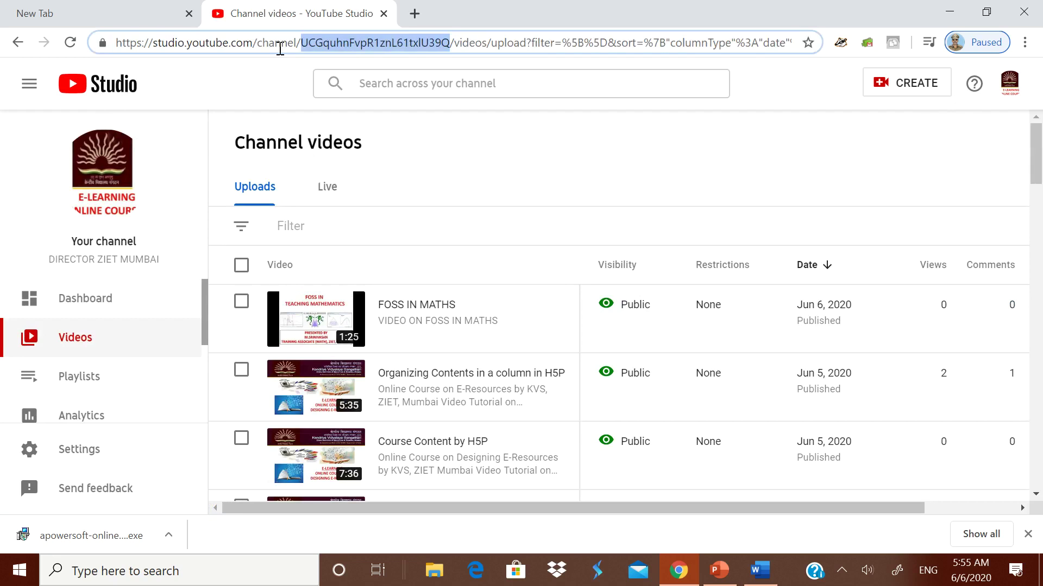
pyautogui.click(208, 43)
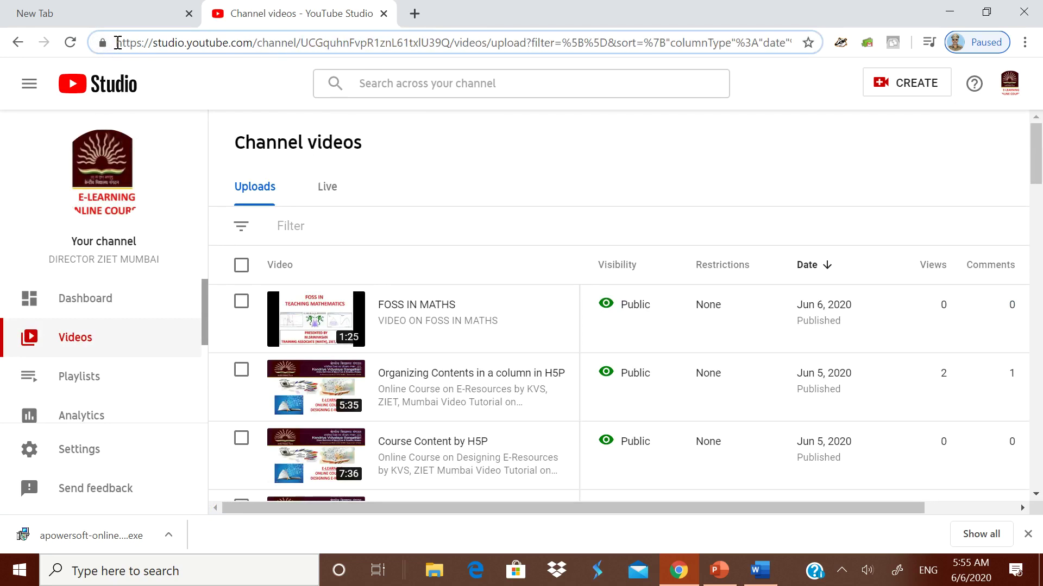
pyautogui.click(18, 43)
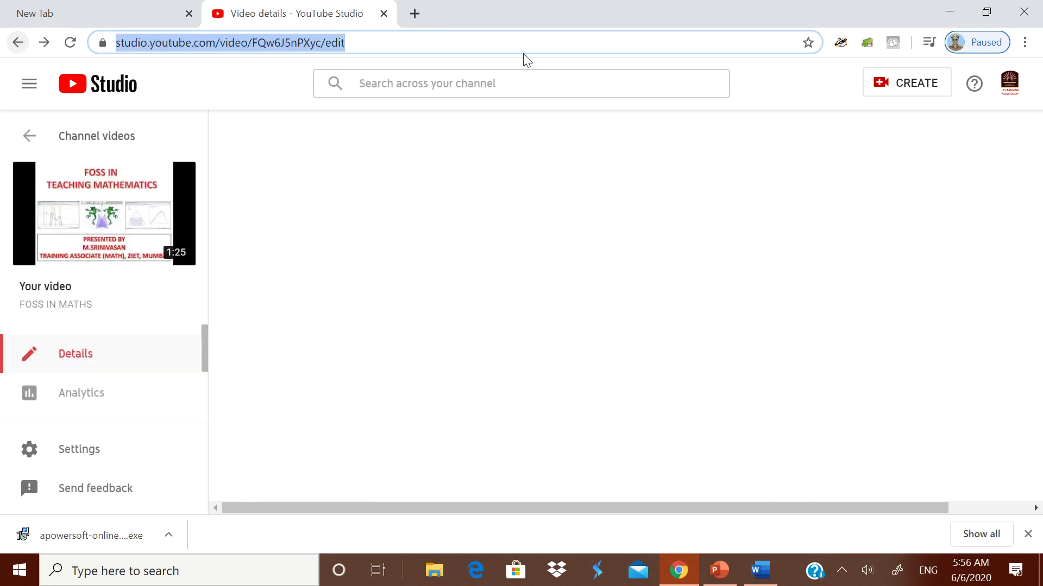
pyautogui.click(1010, 84)
pyautogui.click(868, 189)
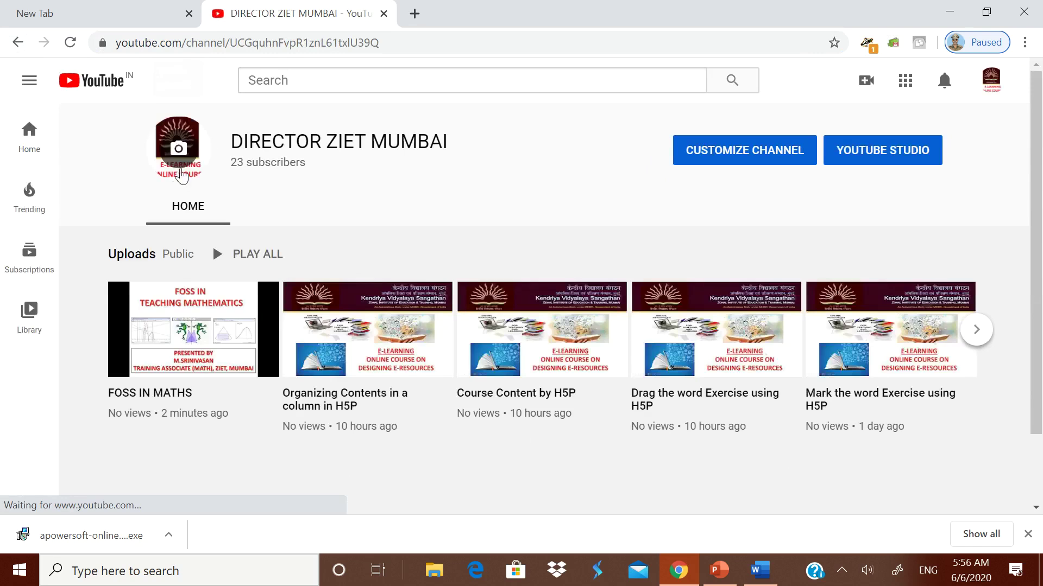
# Reveal and highlight the full channel address in the browser's address bar.
pyautogui.click(317, 46)
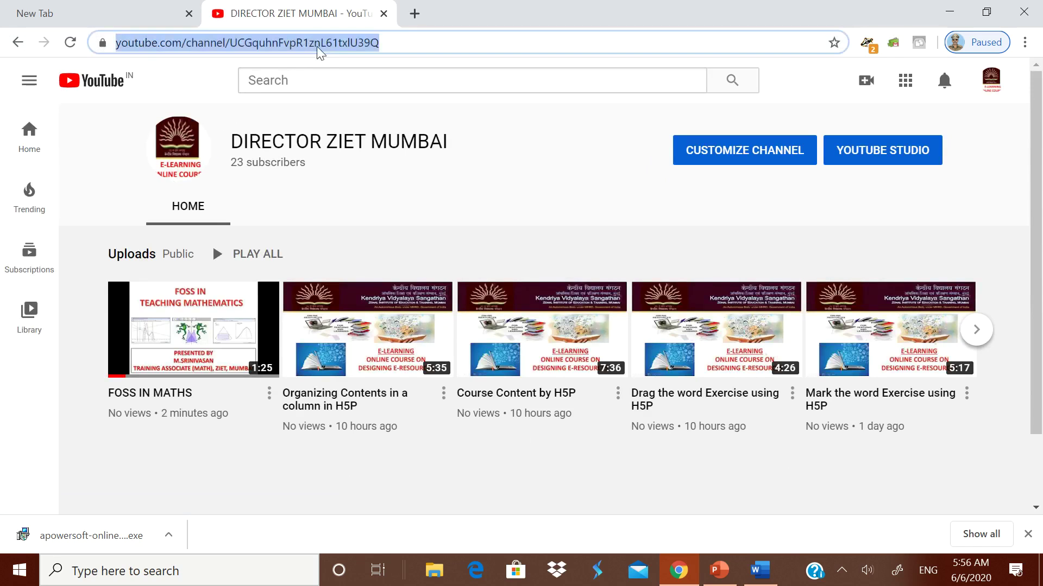
pyautogui.doubleClick(332, 40)
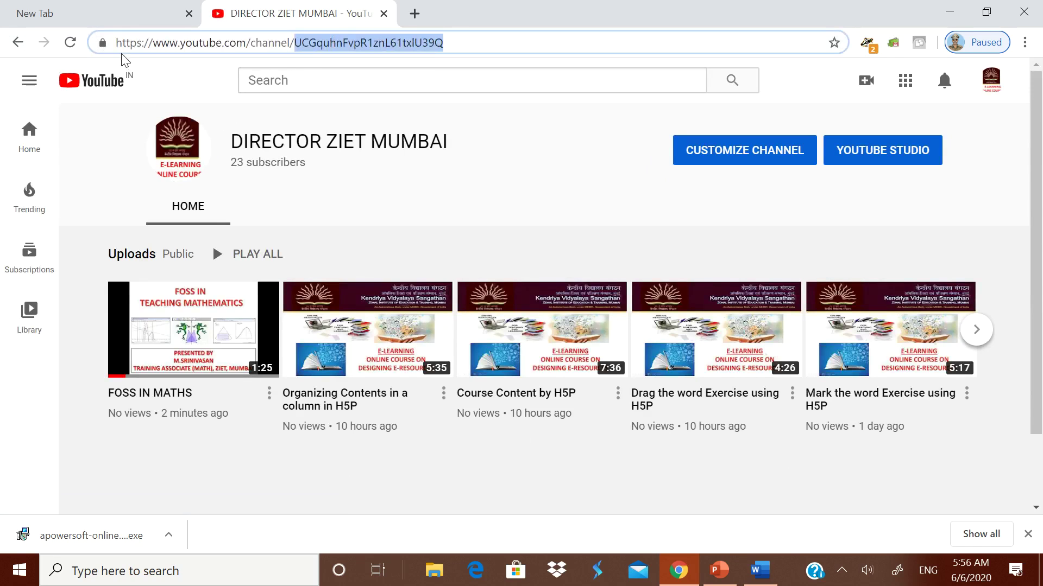
pyautogui.moveTo(116, 42)
pyautogui.mouseDown()
pyautogui.moveTo(416, 37)
pyautogui.moveTo(472, 47)
pyautogui.mouseUp()
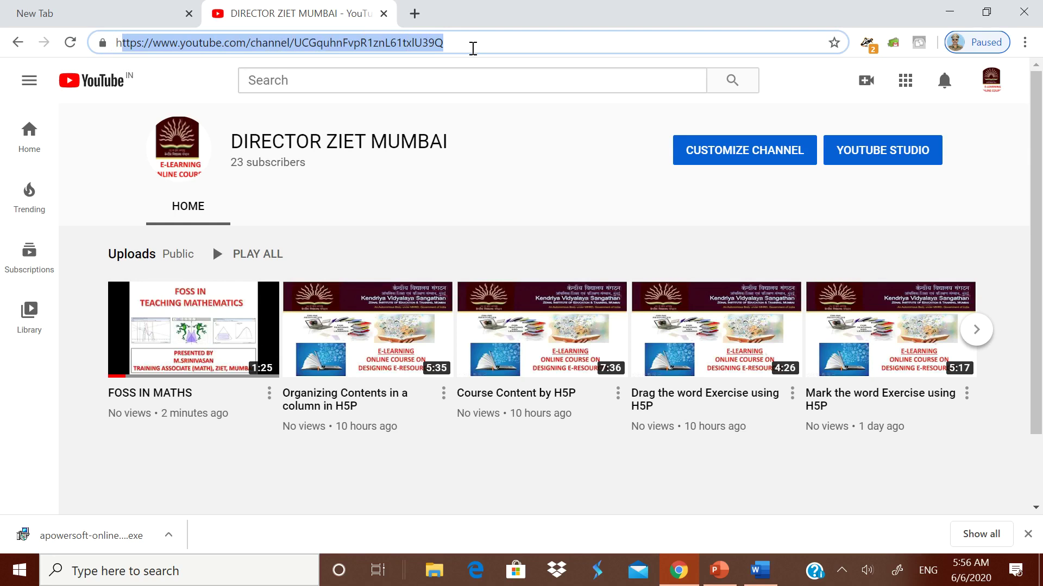
pyautogui.moveTo(192, 330)
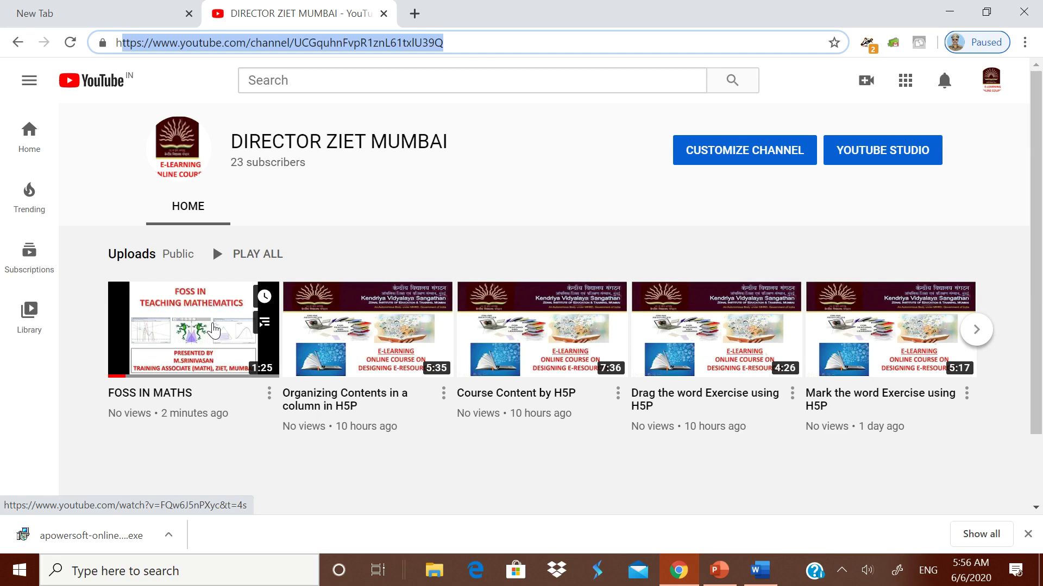
pyautogui.click(476, 47)
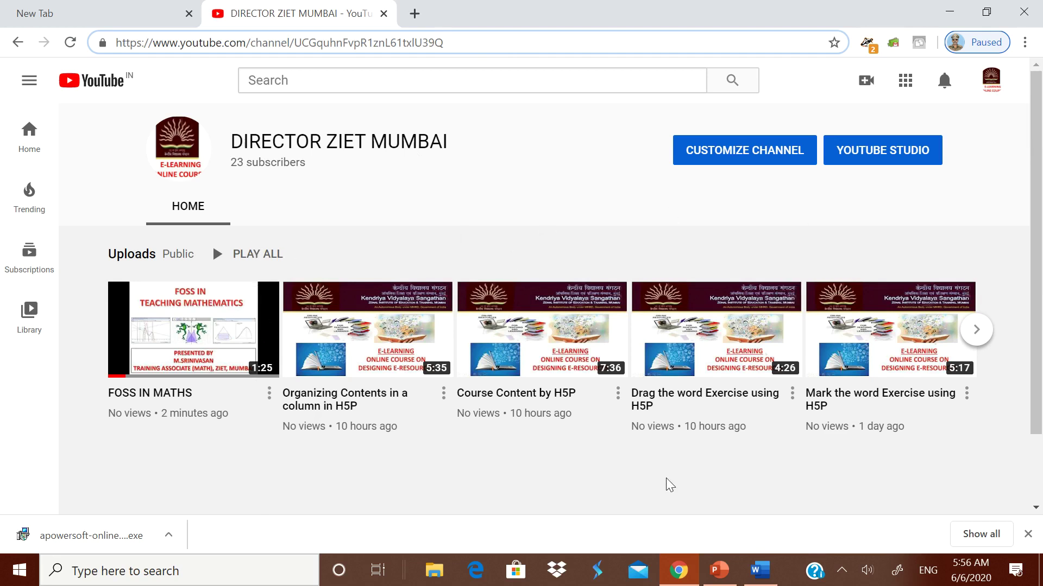
# Switch to YouTube.pptx in PowerPoint on its final LET US START slide.
pyautogui.click(717, 572)
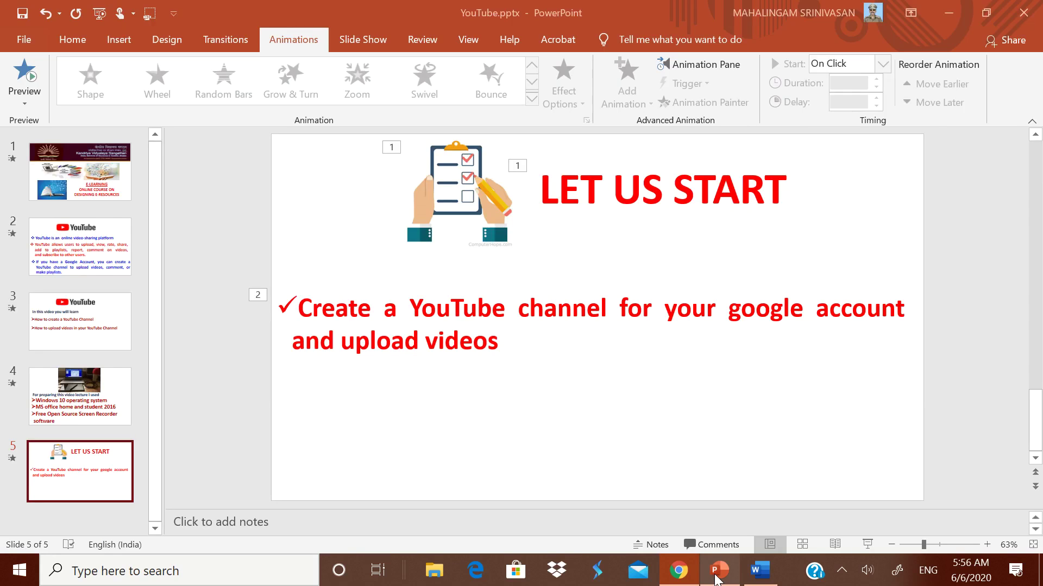